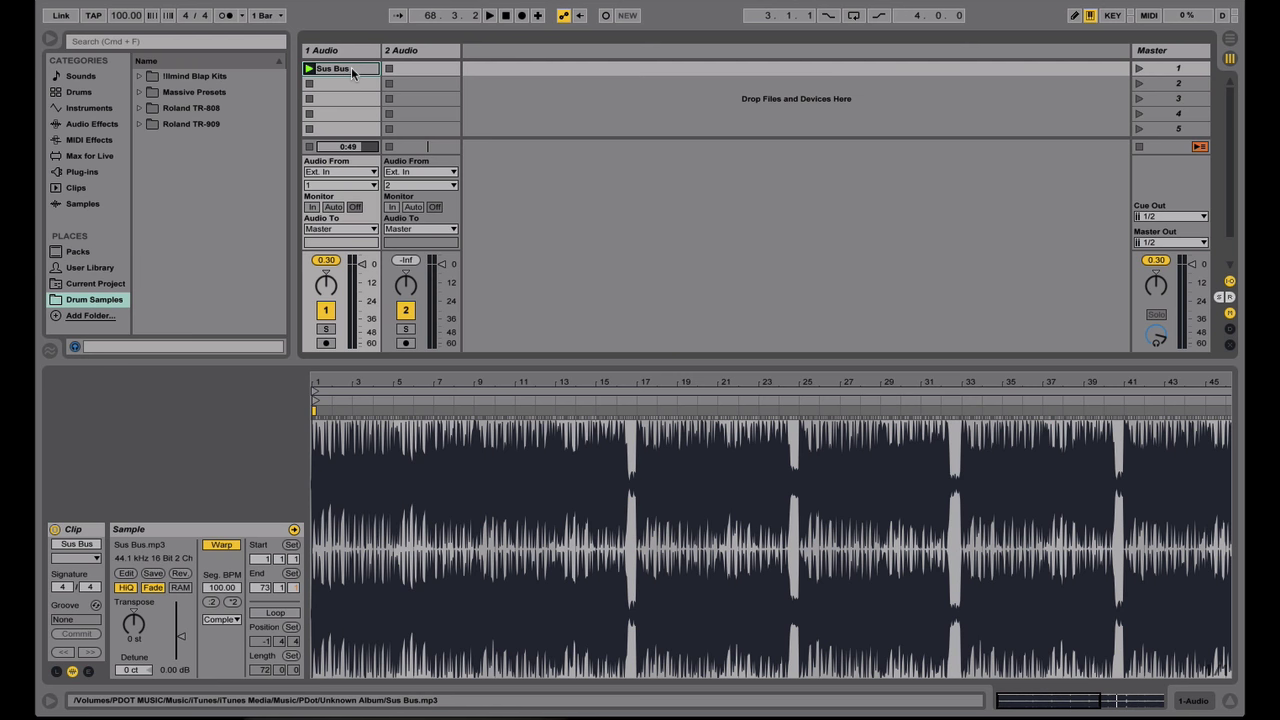
# Step: Option-drag the Sus Bus clip into slot 2, audition the original, then select the copy
pyautogui.moveTo(351, 67); pyautogui.dragTo(351, 82)
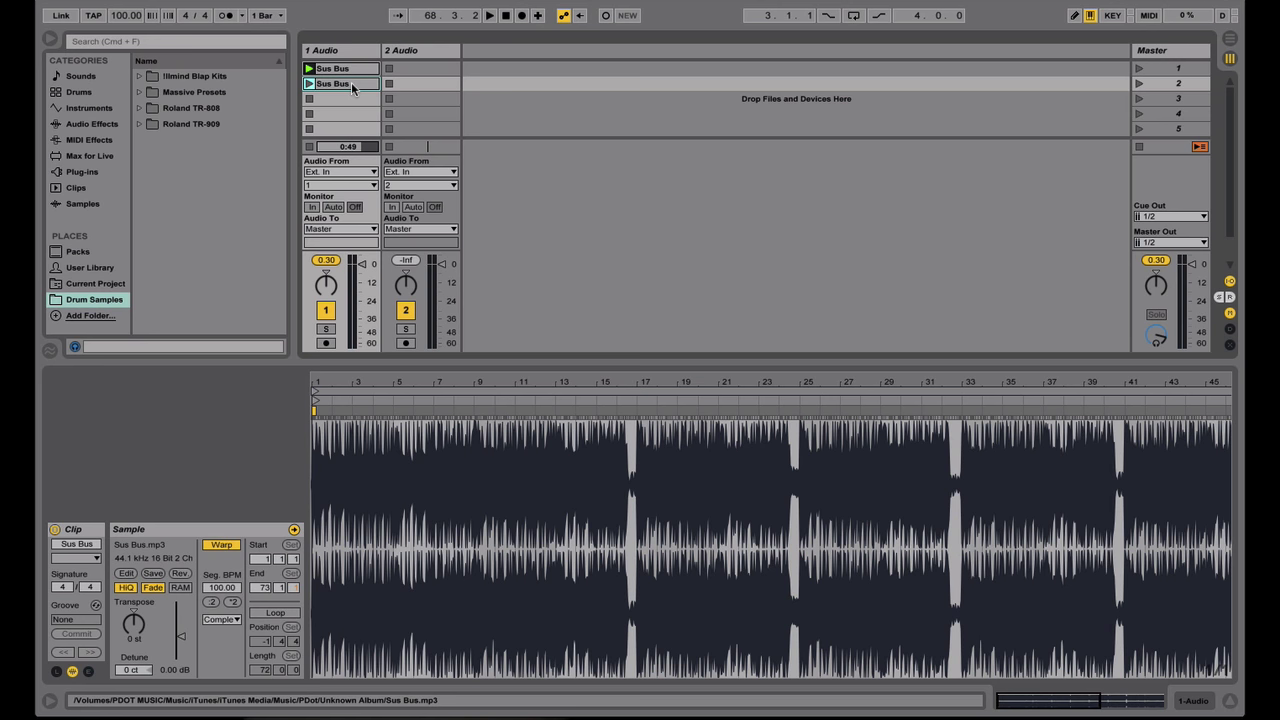
pyautogui.click(360, 72)
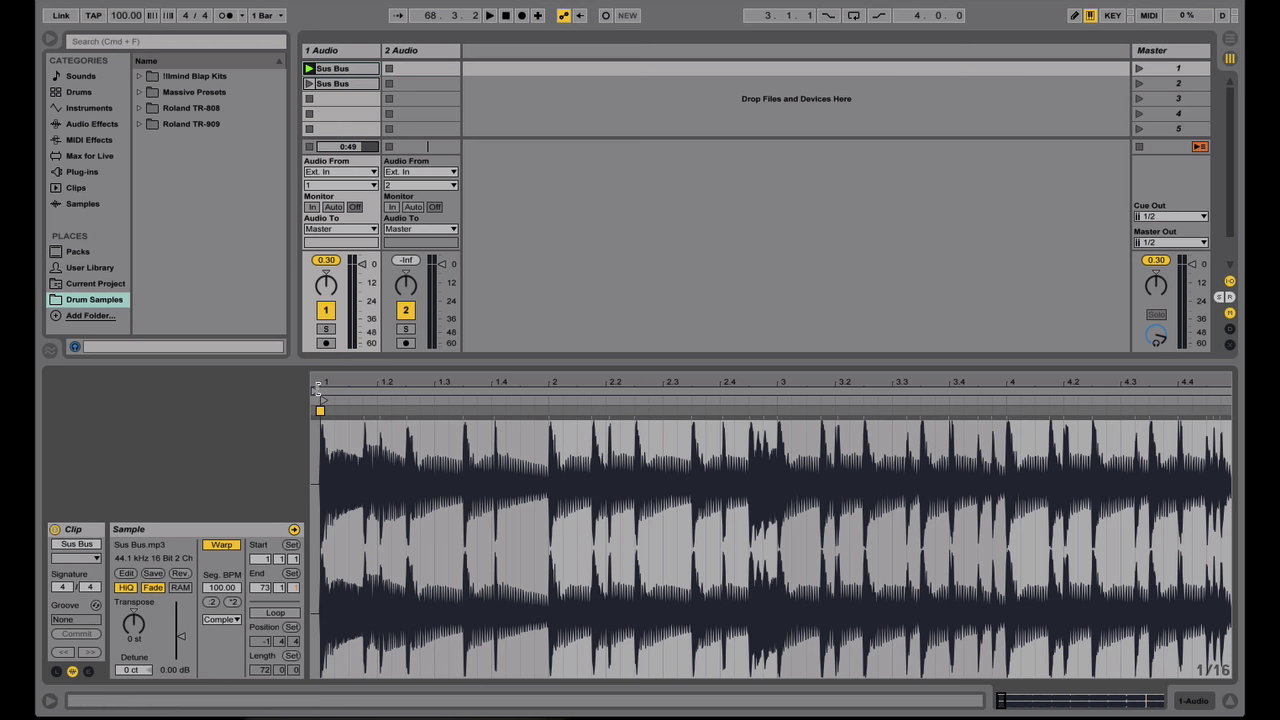
pyautogui.click(310, 69)
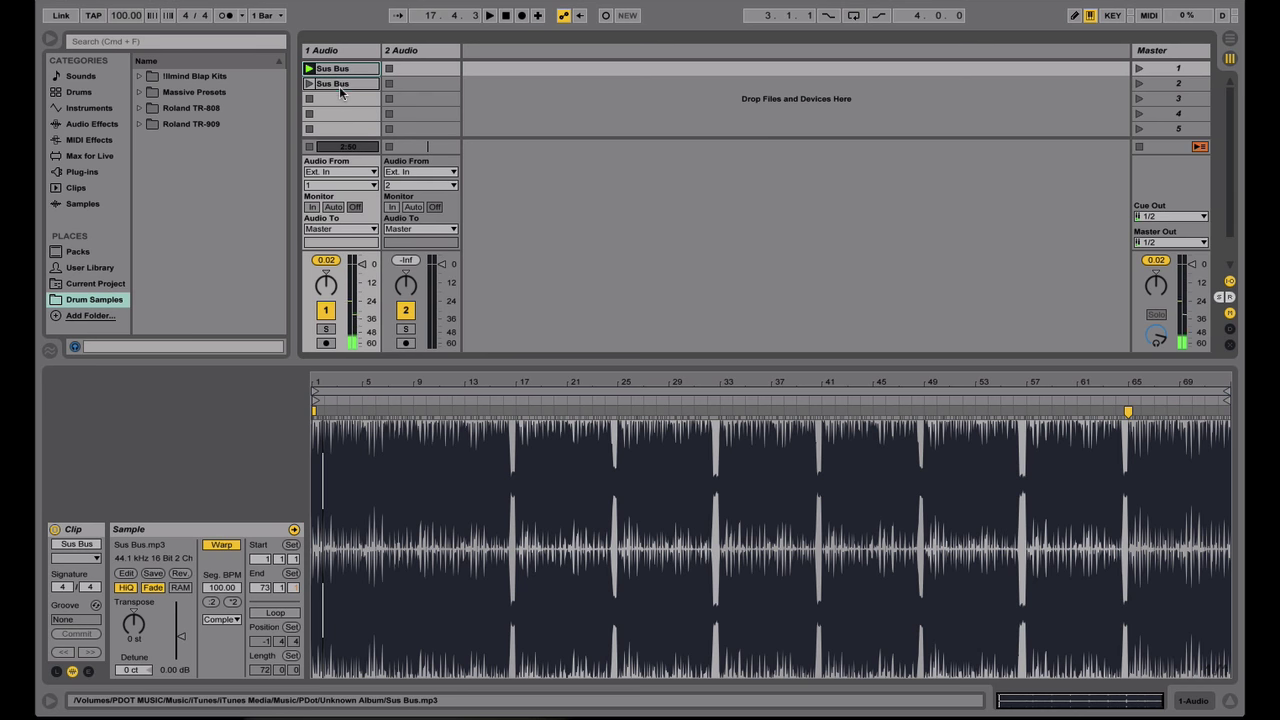
pyautogui.click(338, 84)
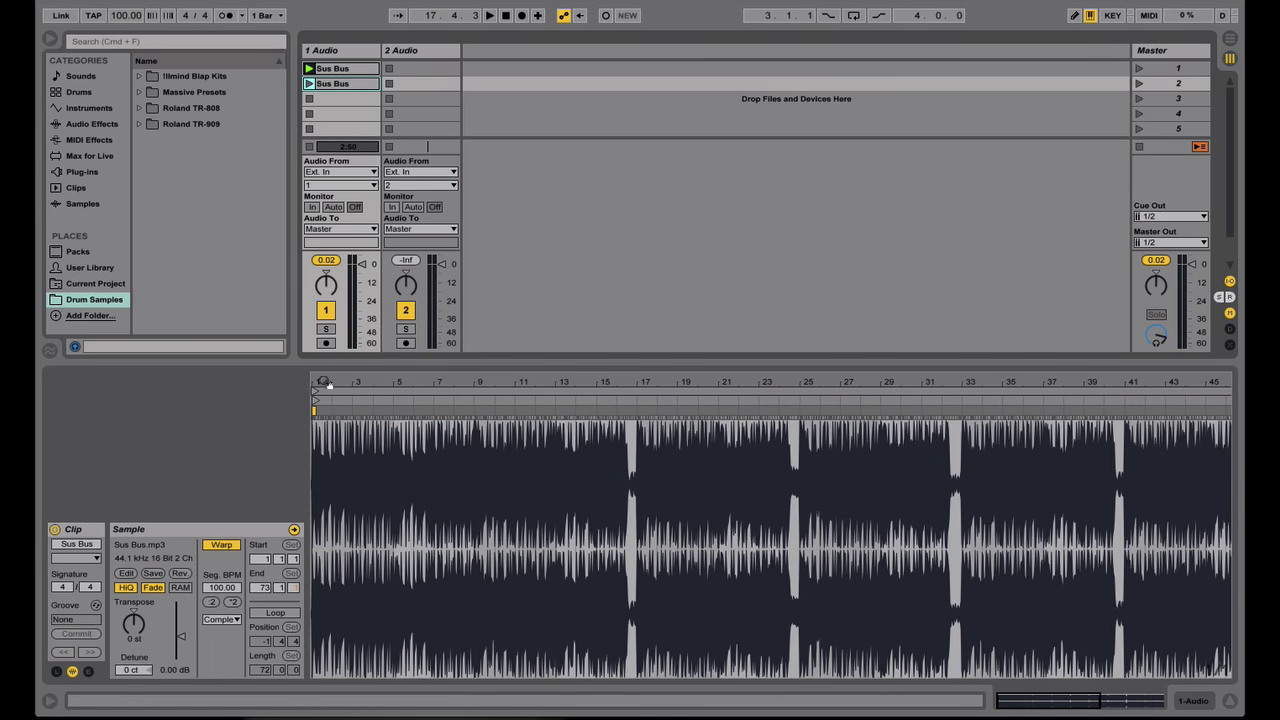
pyautogui.click(333, 69)
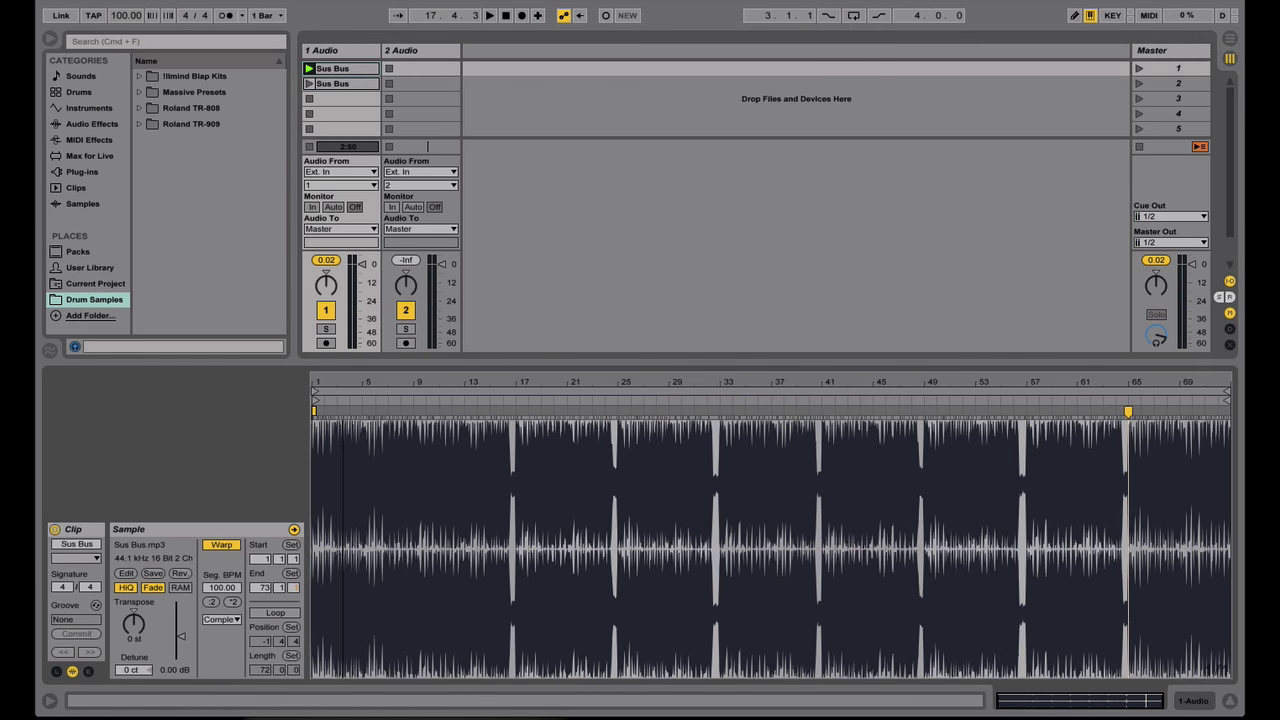
pyautogui.click(338, 84)
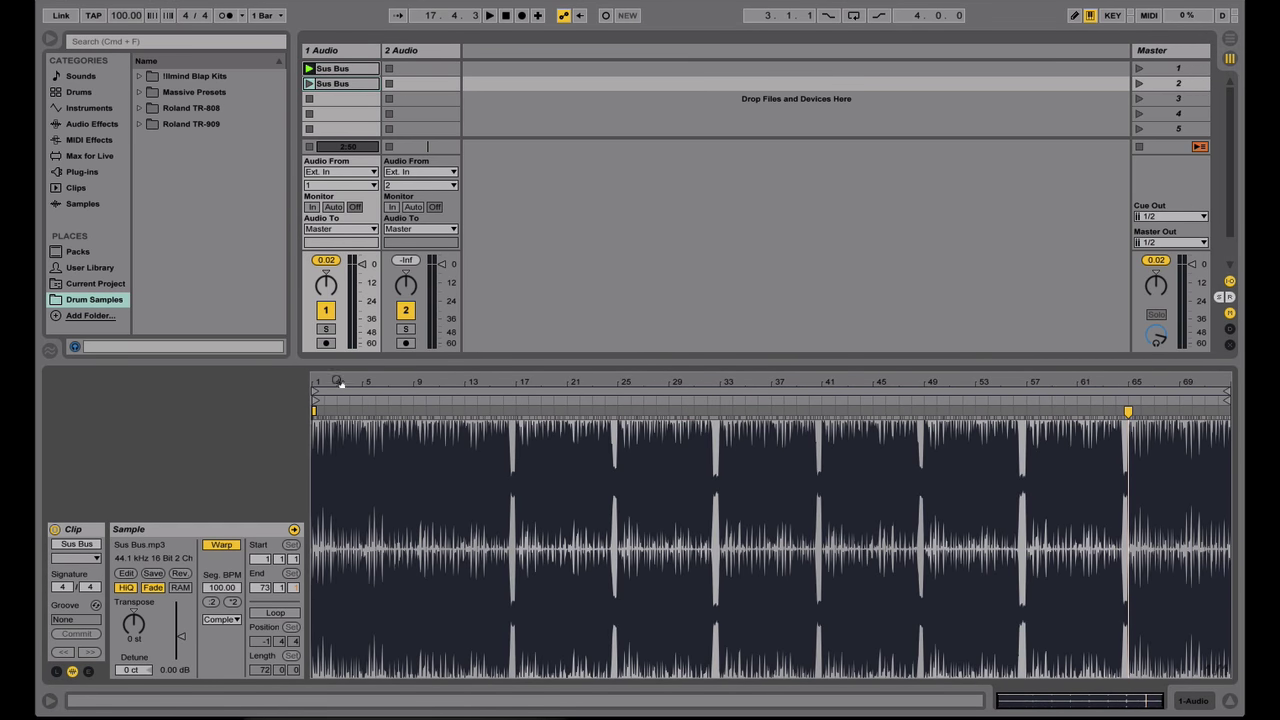
# Step: Move the duplicate clip's start to bar 17, compare both clips, then stop playback
pyautogui.moveTo(315, 397); pyautogui.dragTo(519, 407)
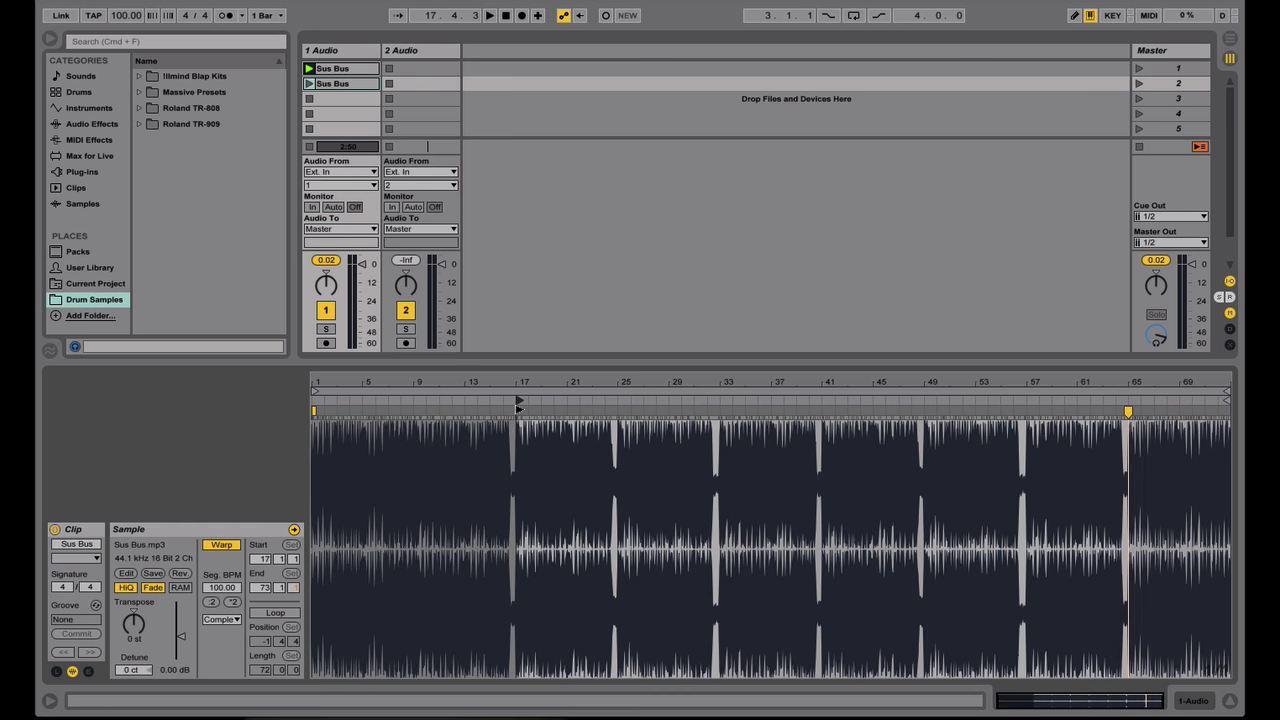
pyautogui.click(331, 70)
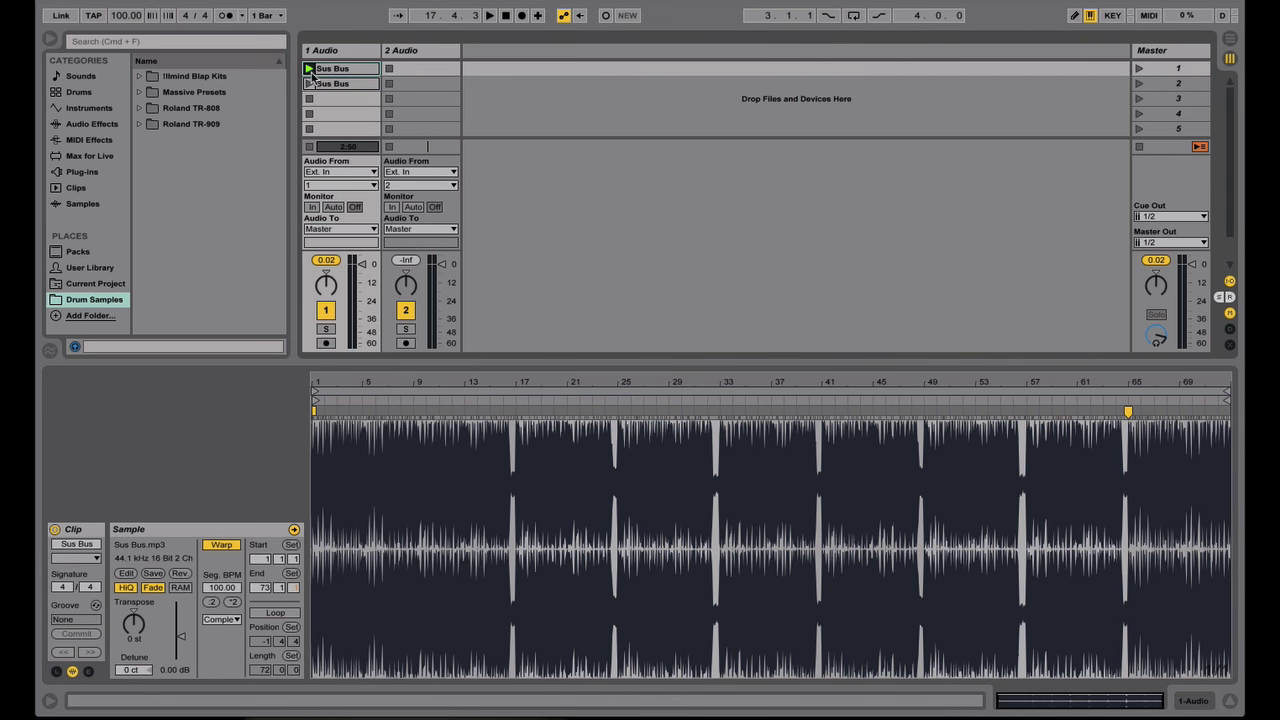
pyautogui.click(310, 69)
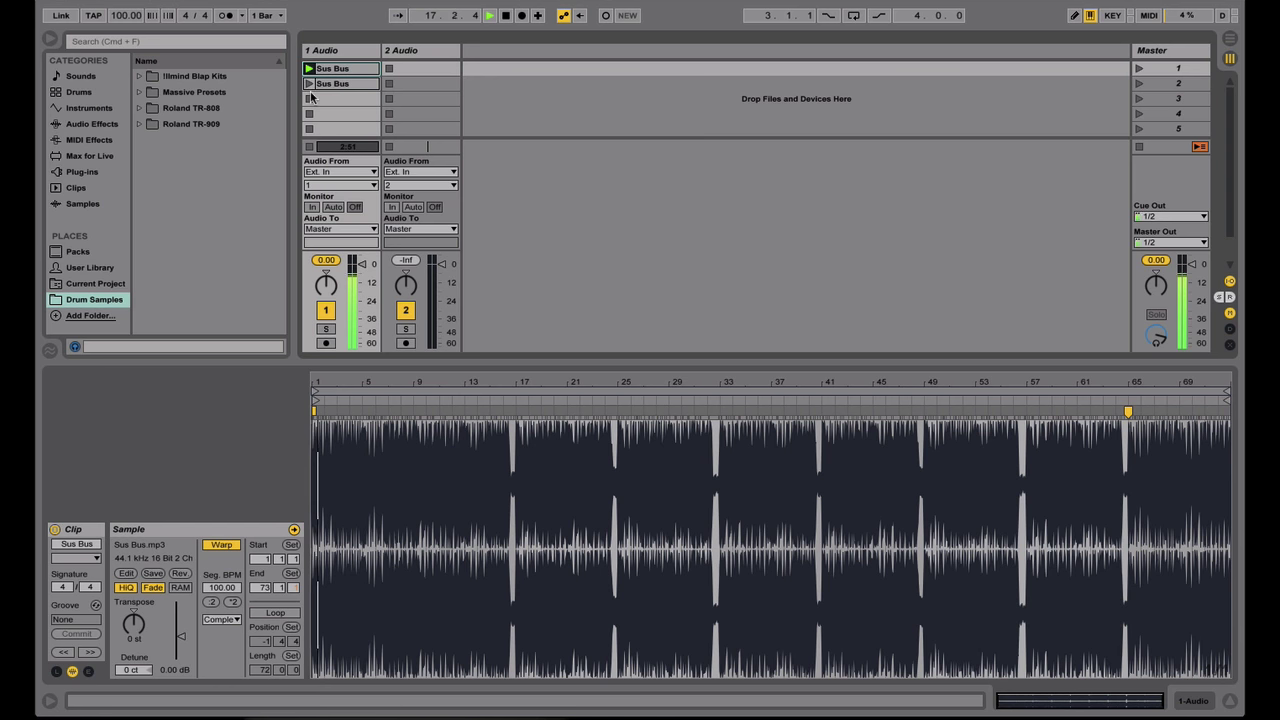
pyautogui.click(309, 85)
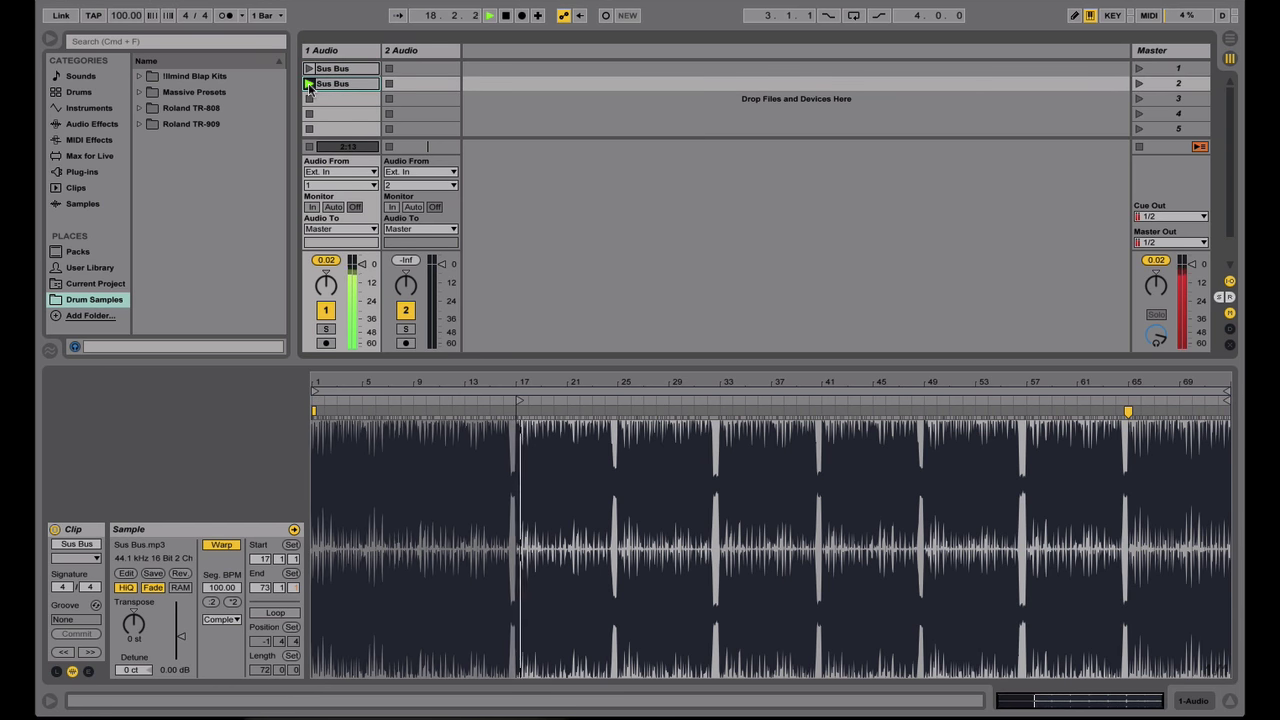
pyautogui.click(310, 69)
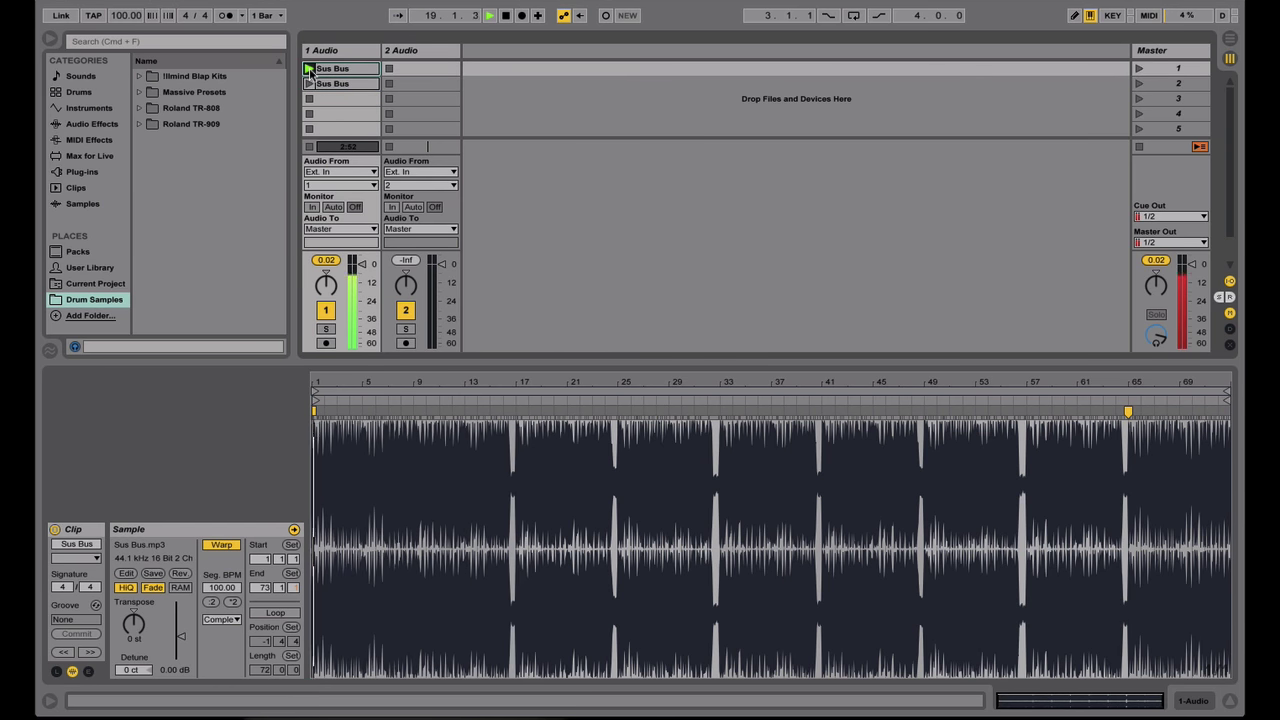
pyautogui.click(310, 86)
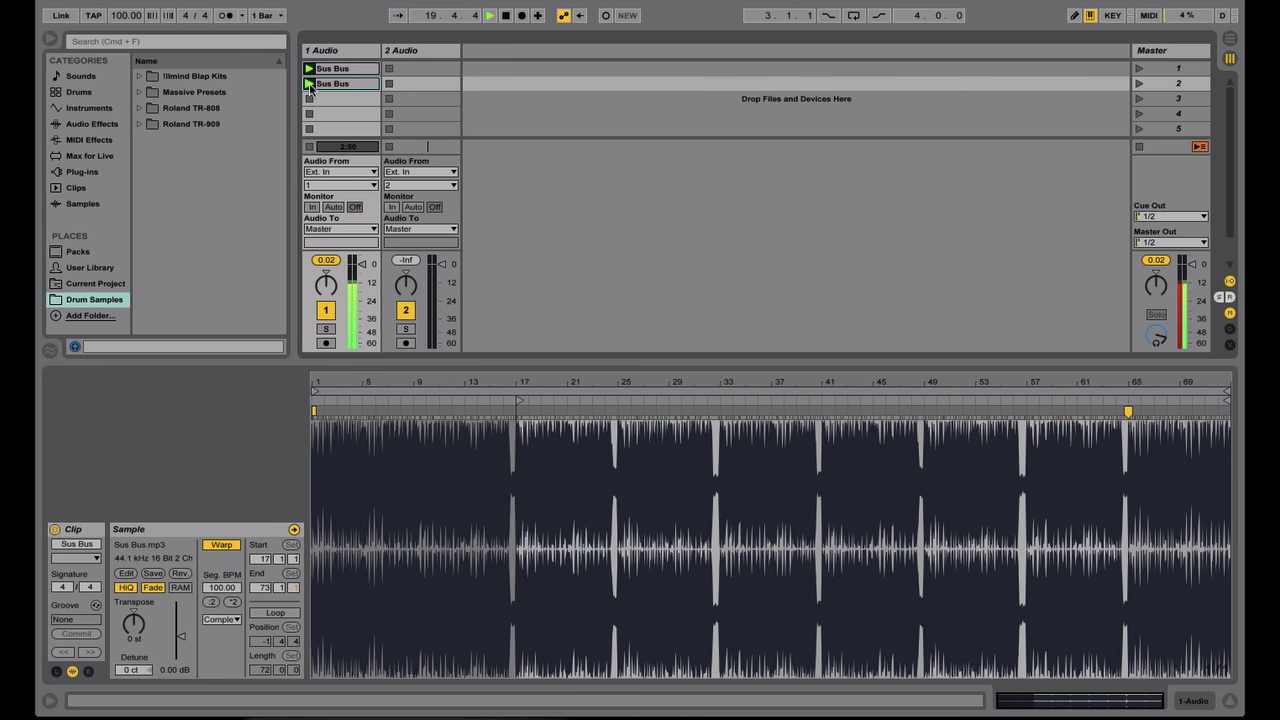
pyautogui.press('space')
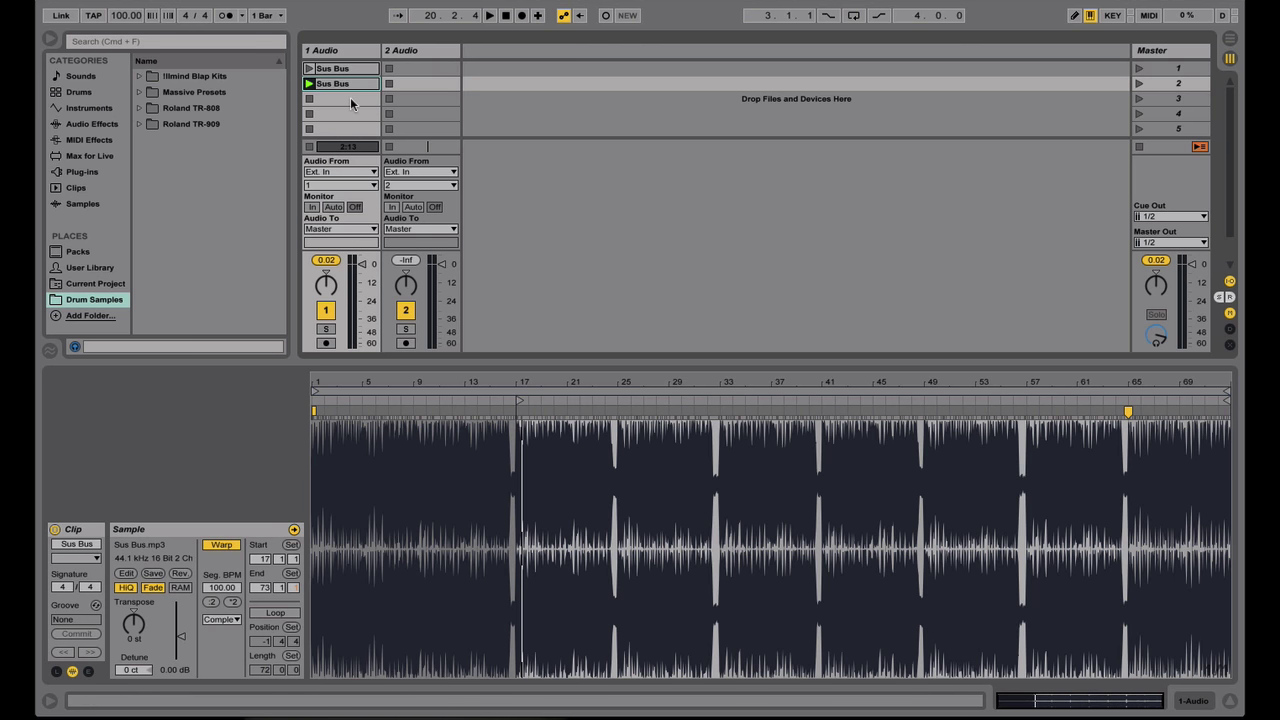
pyautogui.click(279, 16)
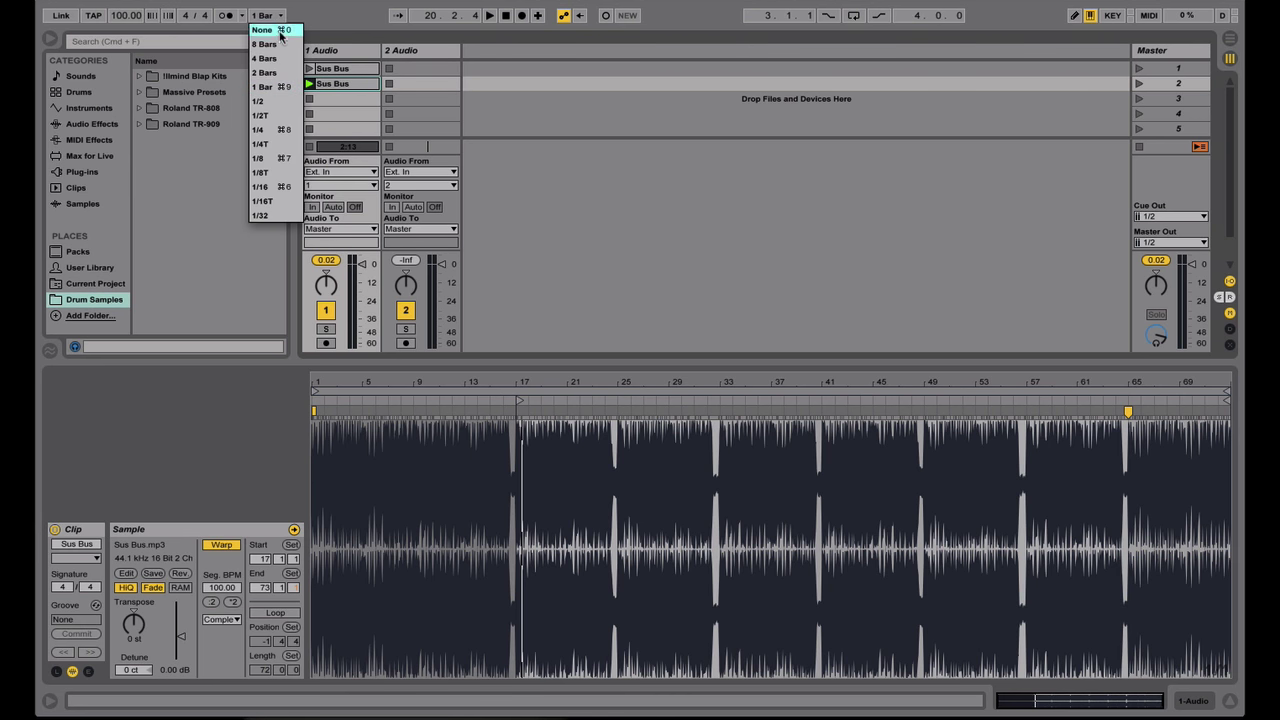
pyautogui.click(284, 87)
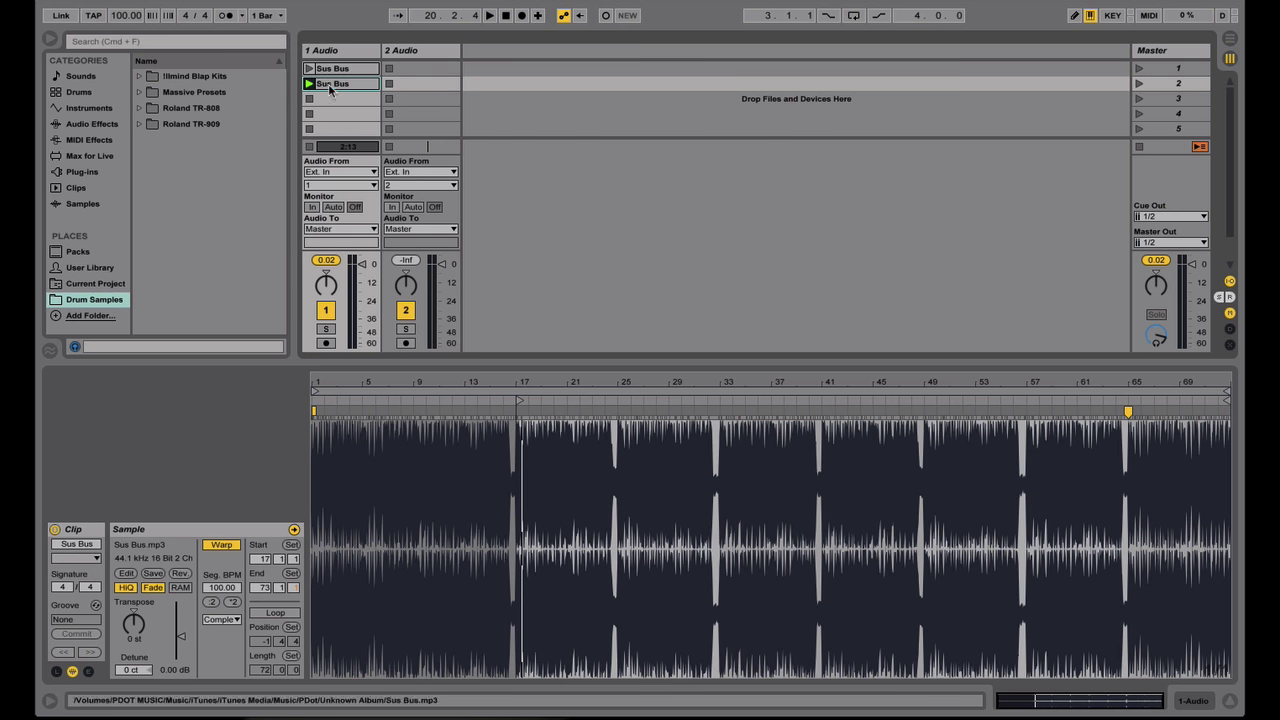
pyautogui.click(310, 70)
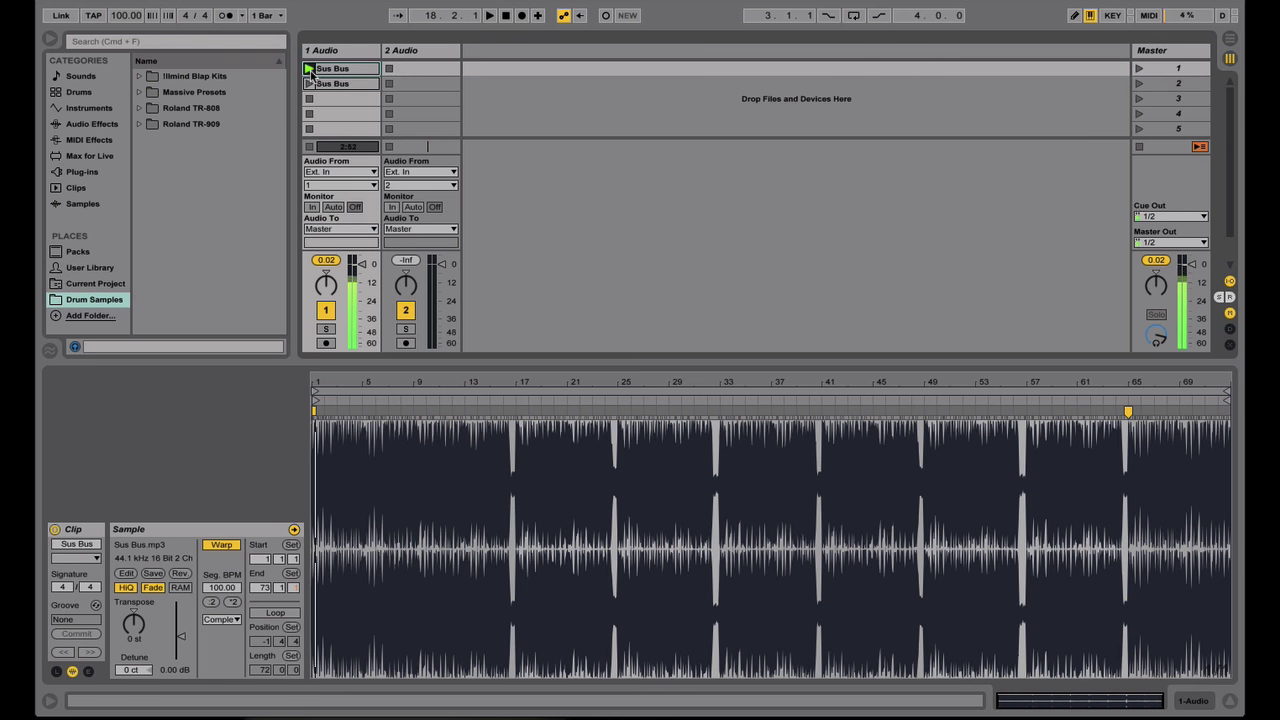
pyautogui.click(278, 16)
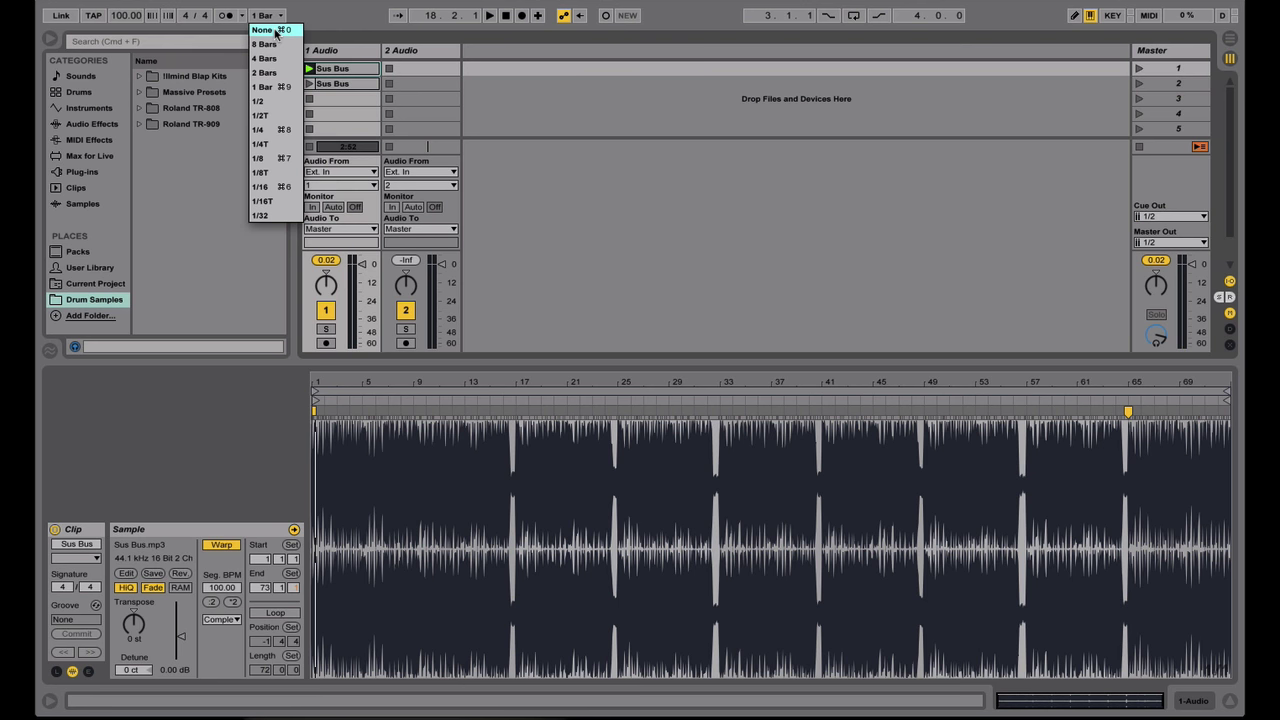
pyautogui.click(276, 31)
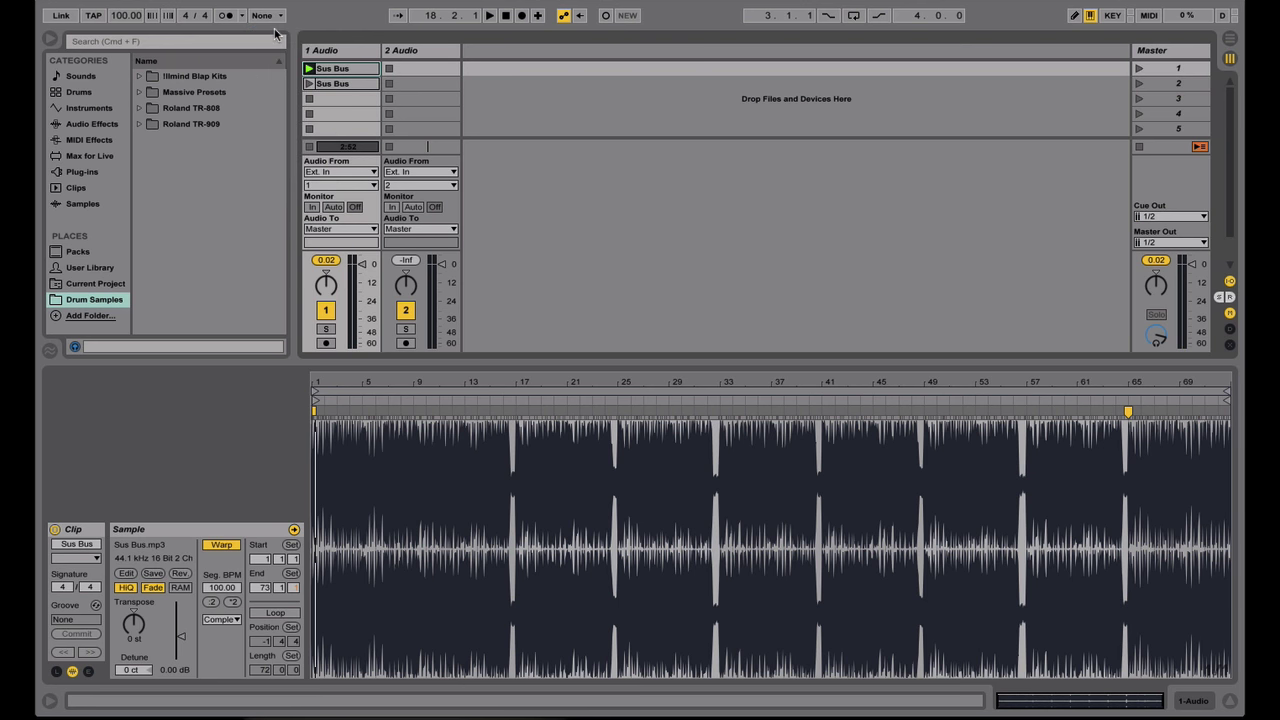
pyautogui.click(309, 69)
pyautogui.click(309, 84)
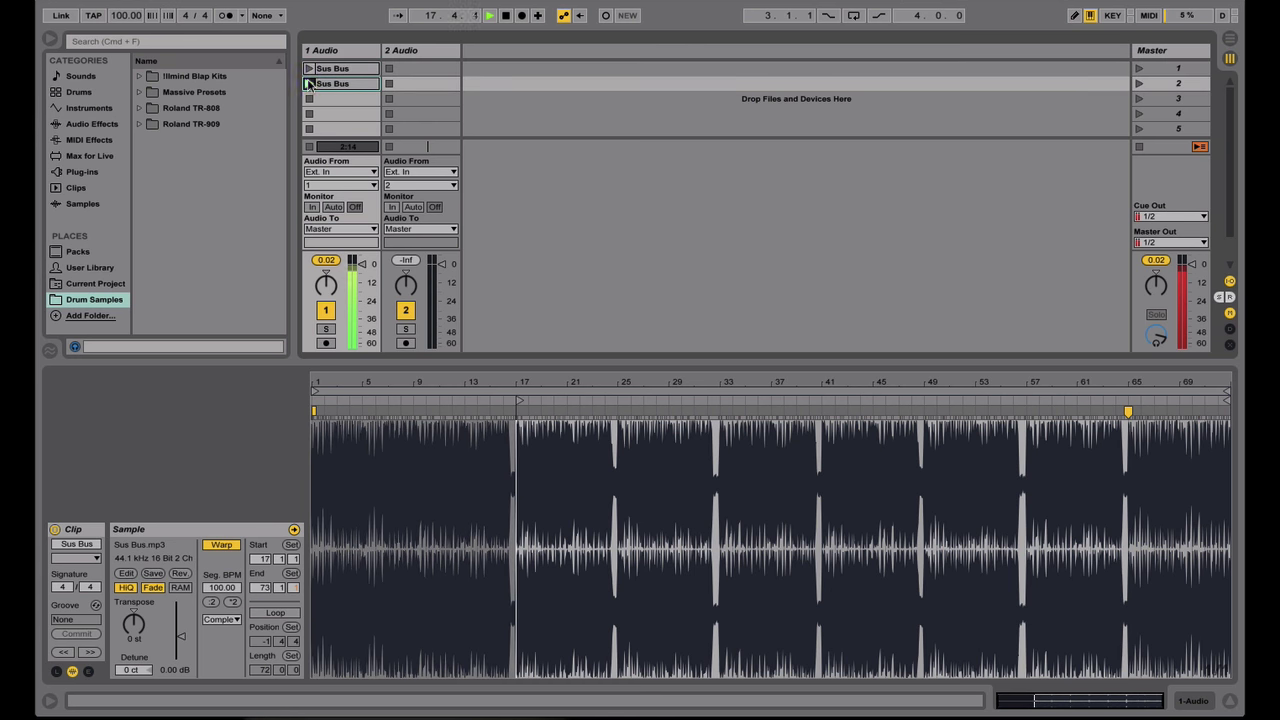
pyautogui.click(268, 14)
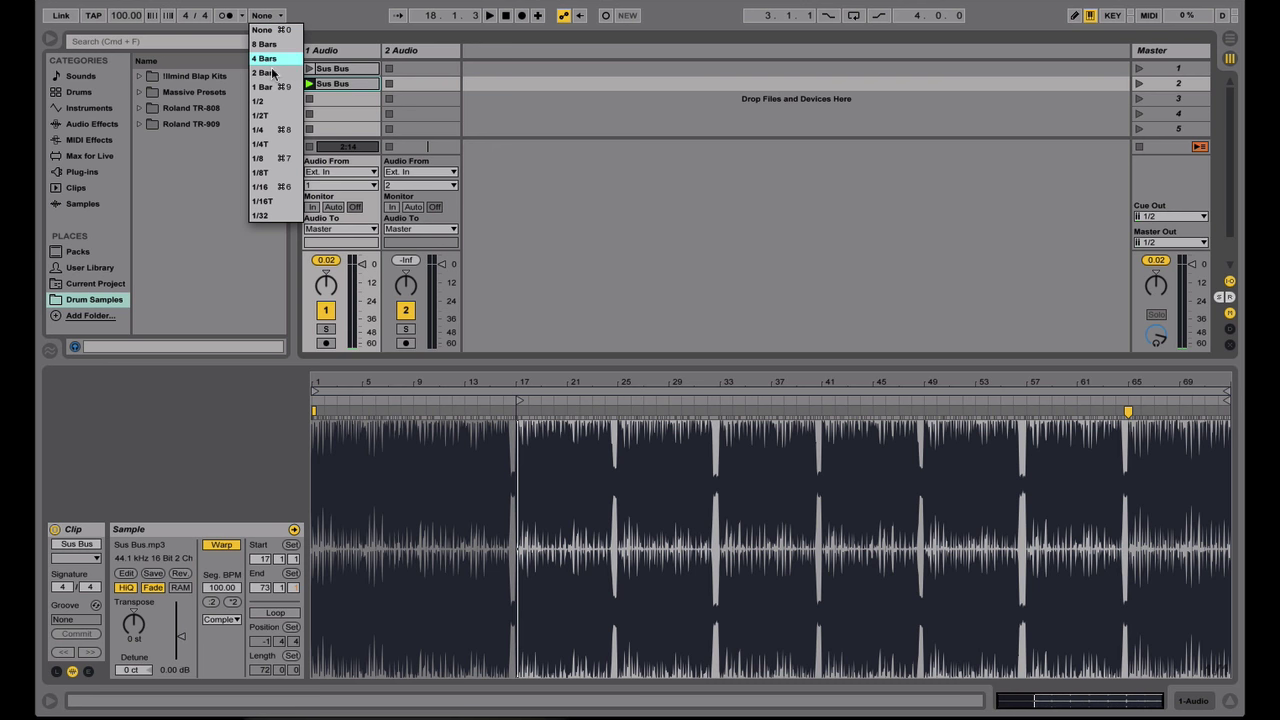
pyautogui.click(274, 87)
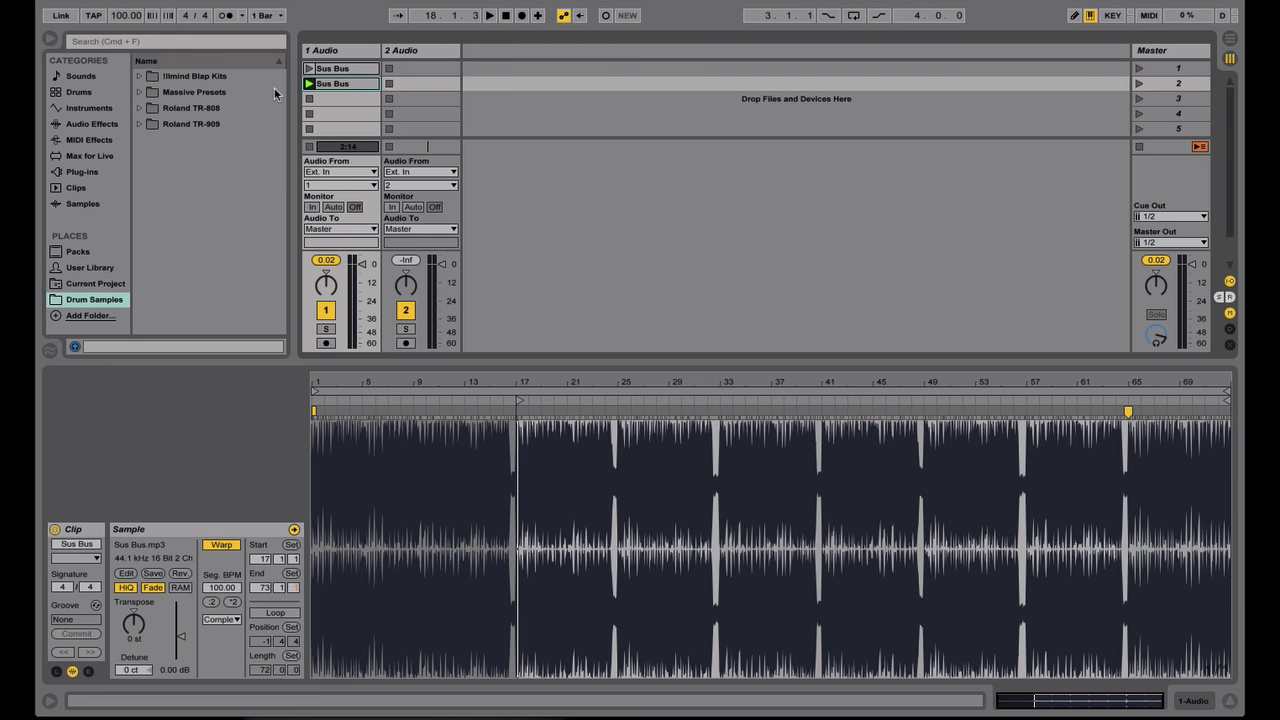
pyautogui.click(280, 15)
pyautogui.click(347, 20)
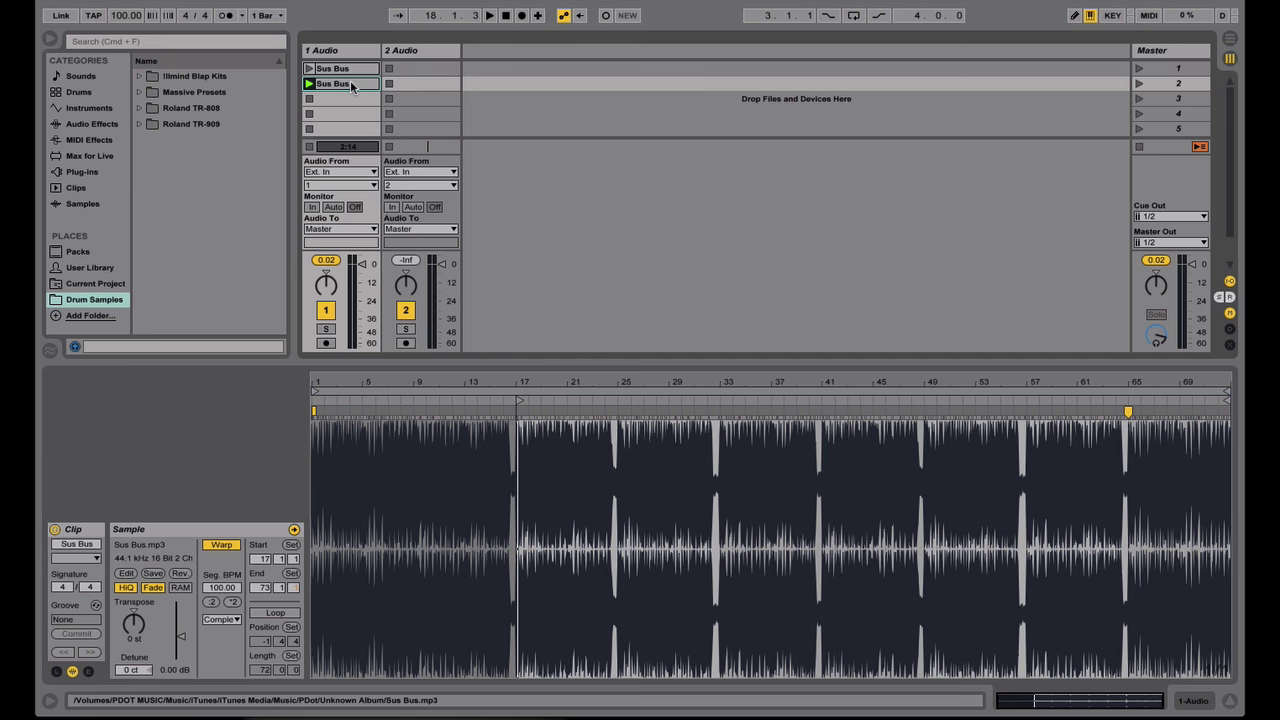
# Step: Duplicate the bar-17 Sus Bus clip into slot 3, then open and launch the third clip
pyautogui.moveTo(350, 80); pyautogui.dragTo(350, 98)
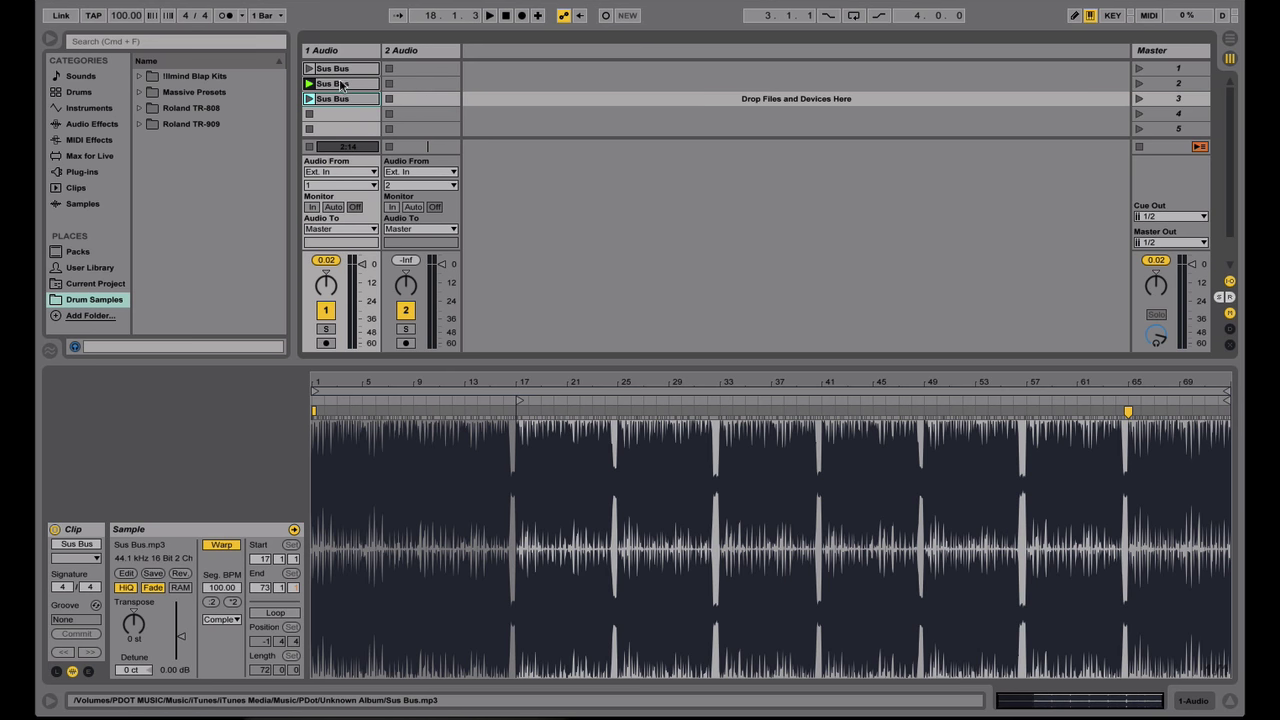
pyautogui.rightClick(337, 88)
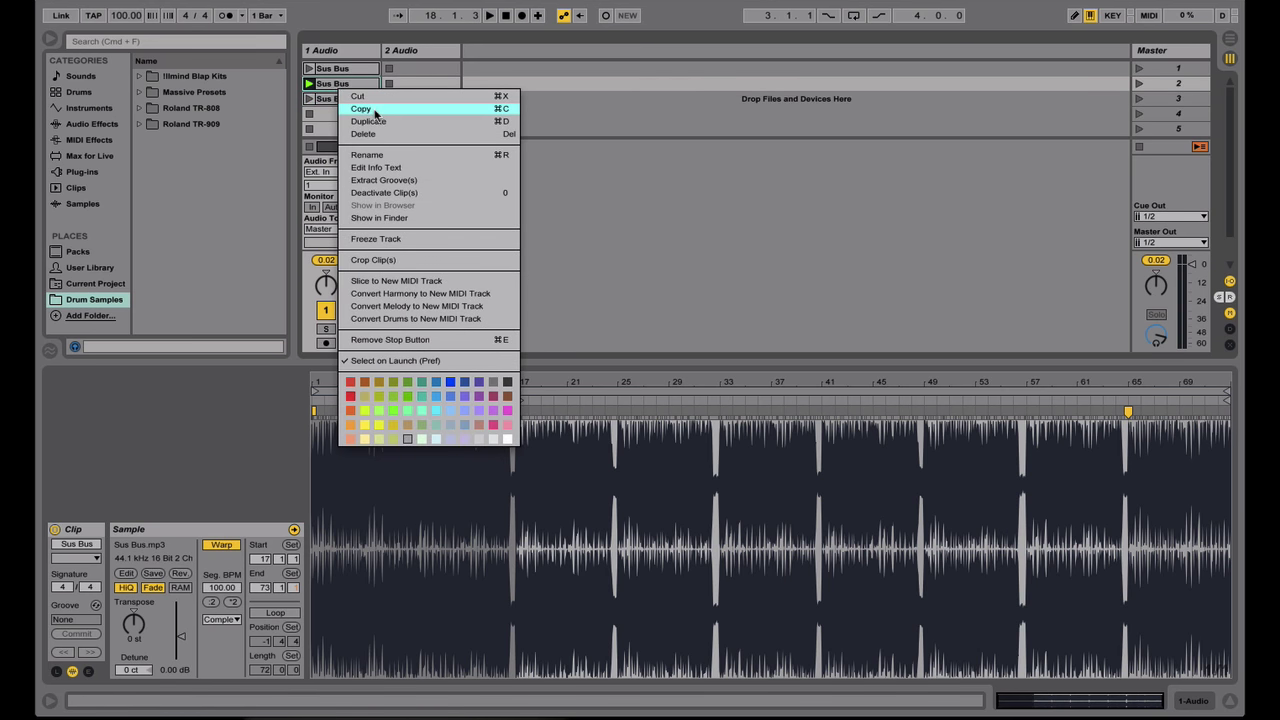
pyautogui.click(322, 124)
pyautogui.rightClick(329, 117)
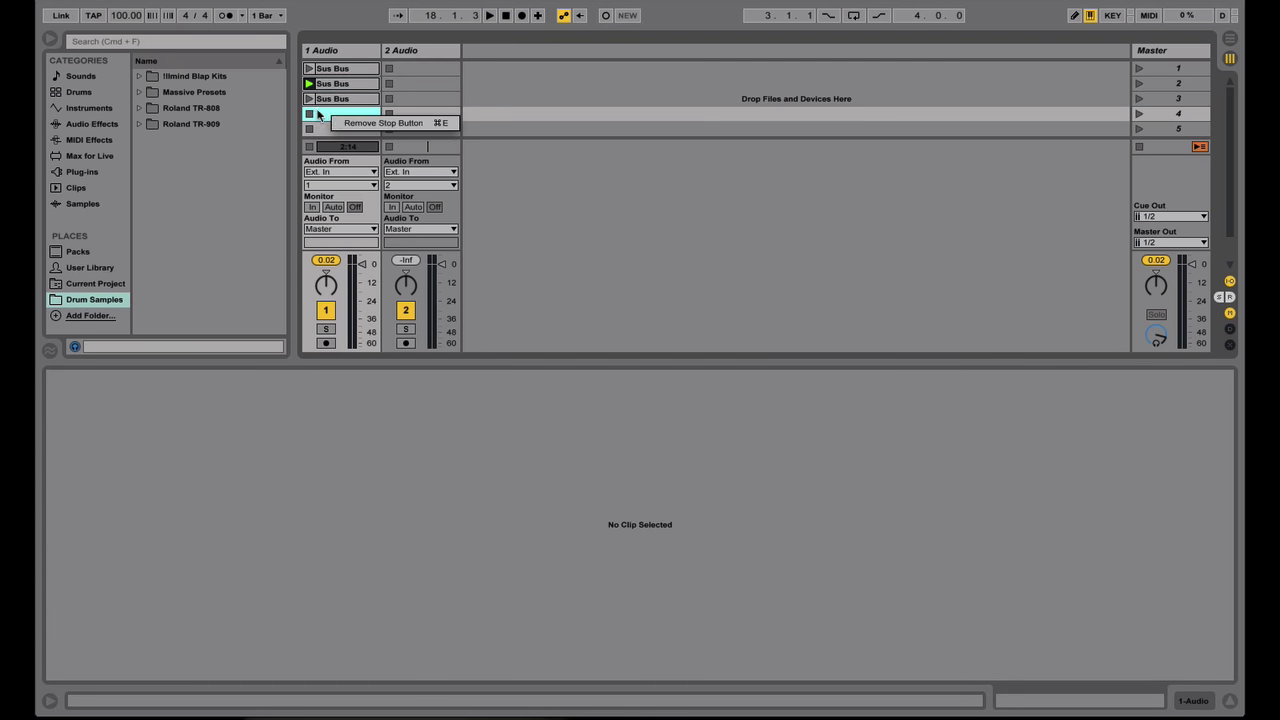
pyautogui.click(330, 110)
pyautogui.click(331, 99)
pyautogui.press('Return')
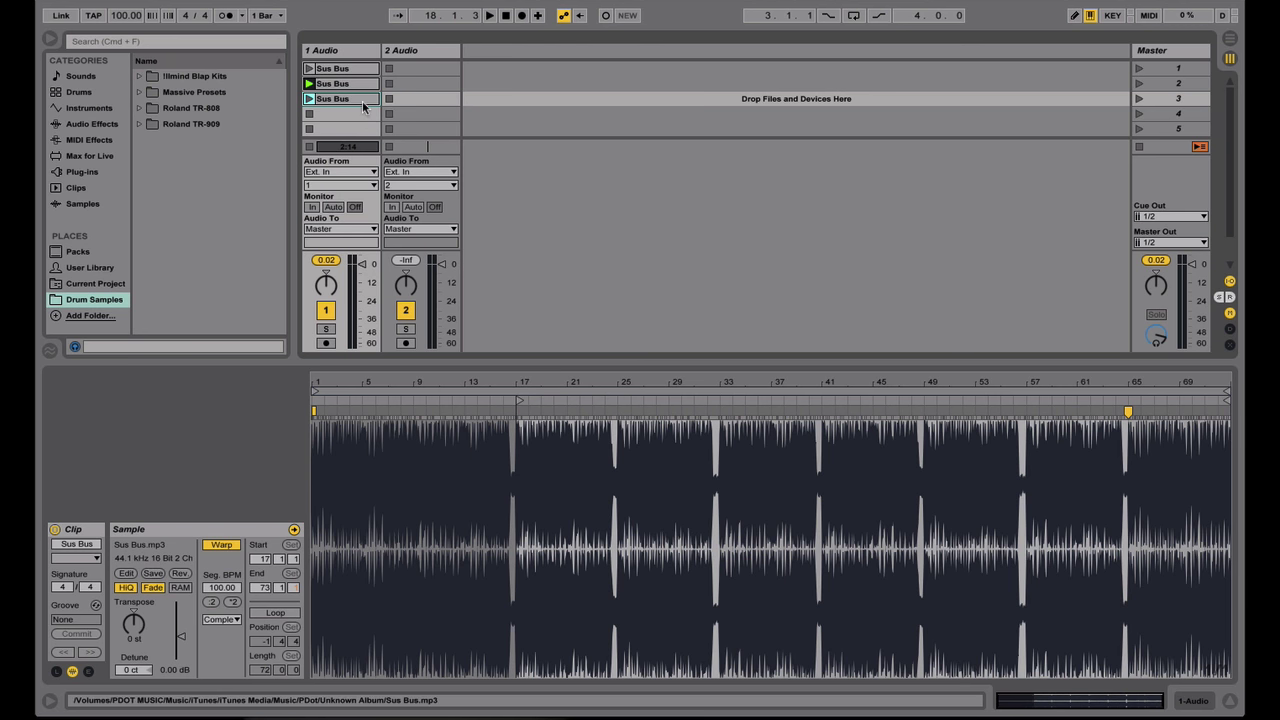
# Step: Move the third clip's start to bar 41, auditioning at bars 25 and 33 along the way
pyautogui.moveTo(519, 401); pyautogui.dragTo(620, 401)
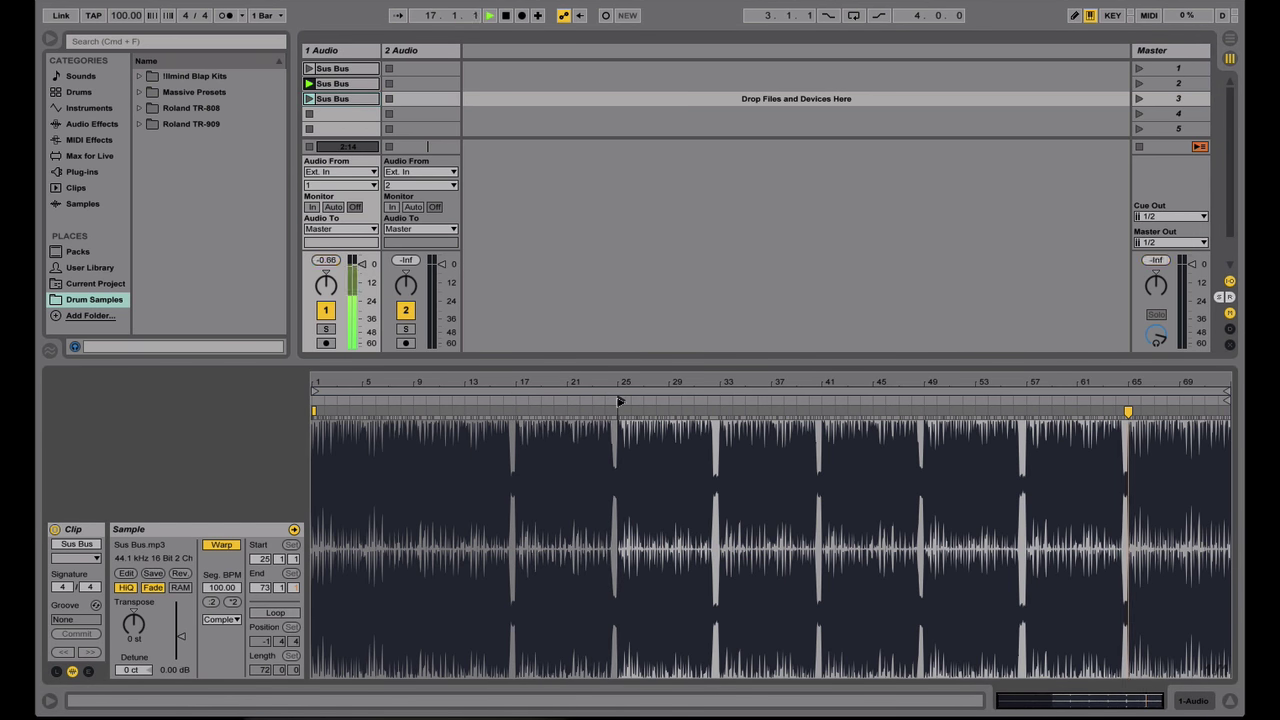
pyautogui.click(311, 99)
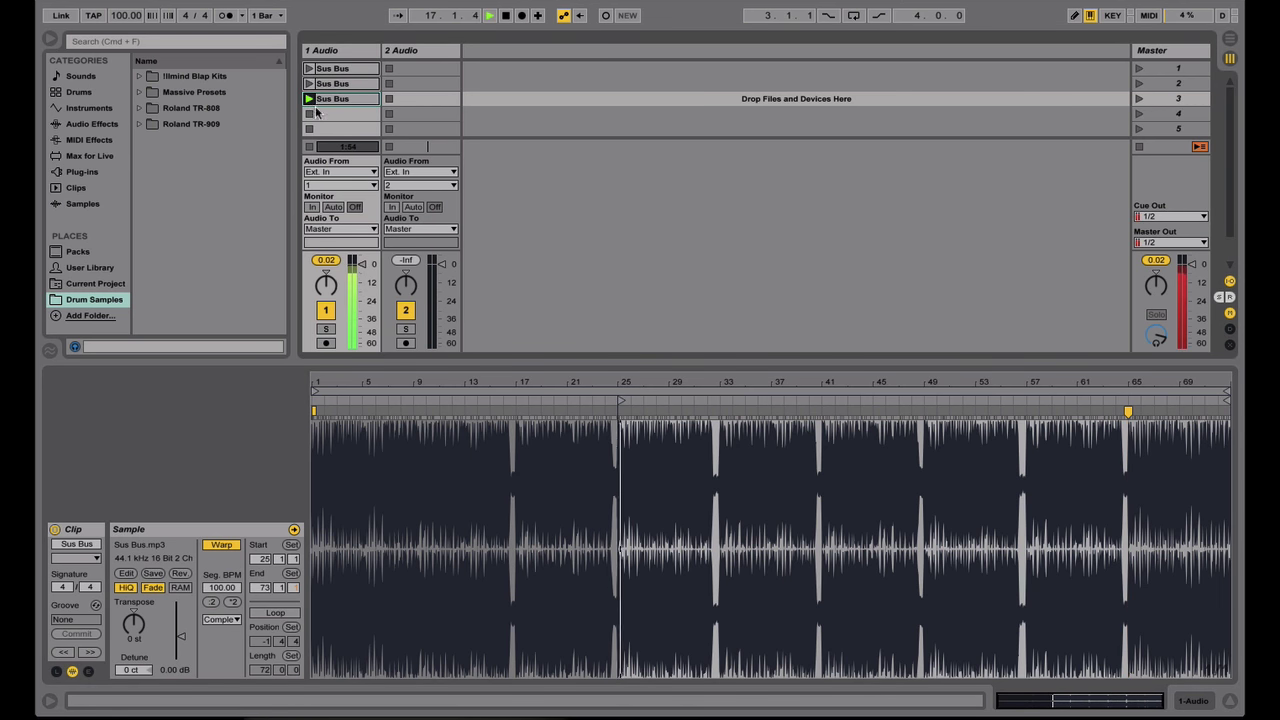
pyautogui.moveTo(620, 401); pyautogui.dragTo(723, 400)
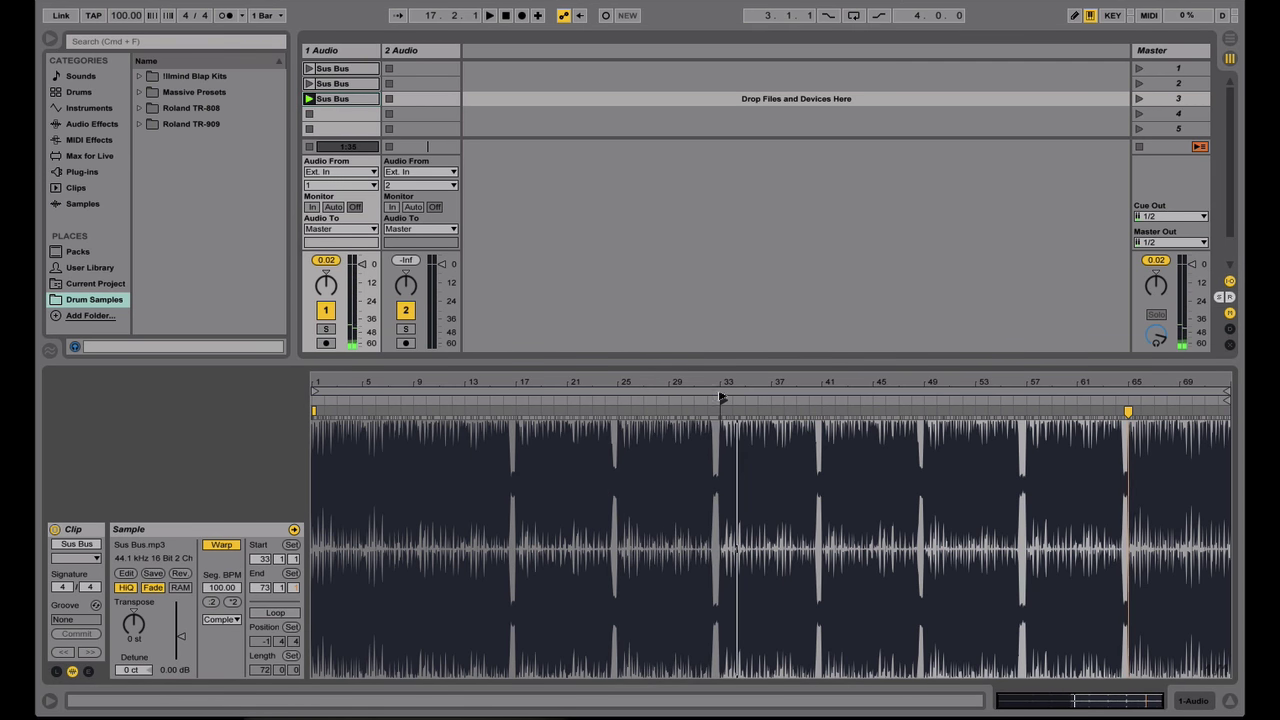
pyautogui.click(309, 99)
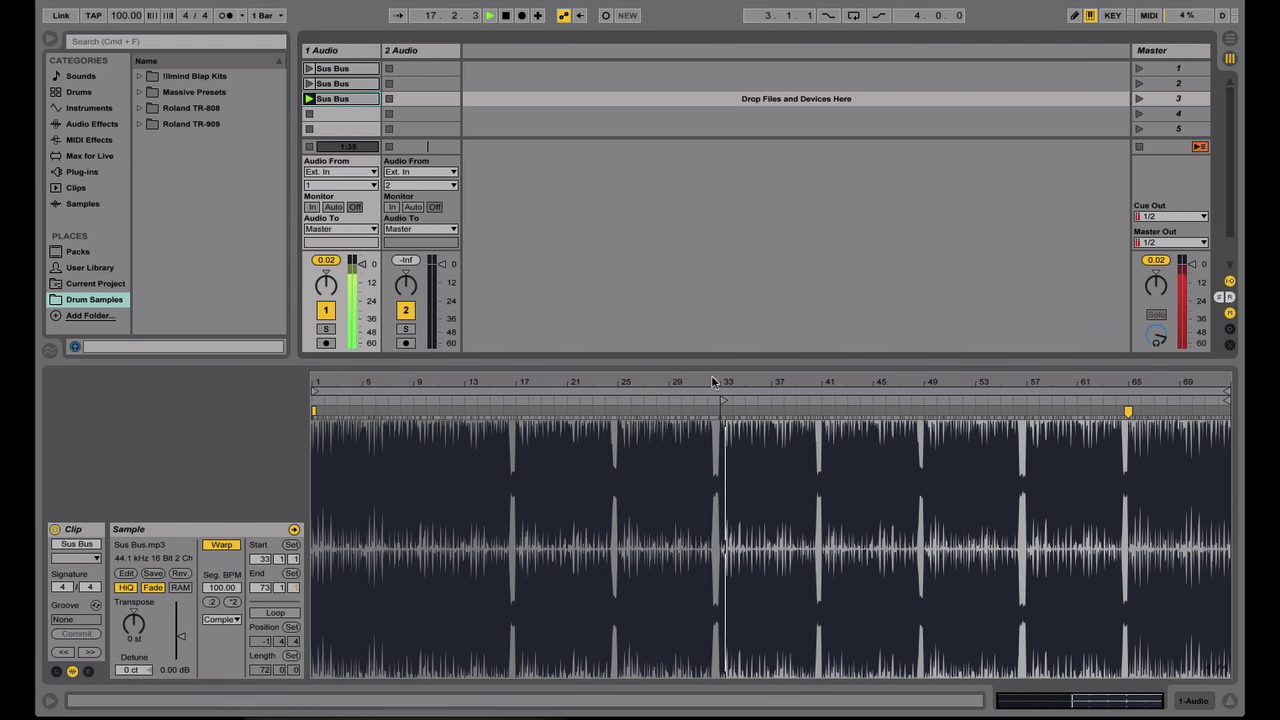
pyautogui.moveTo(723, 400); pyautogui.dragTo(830, 401)
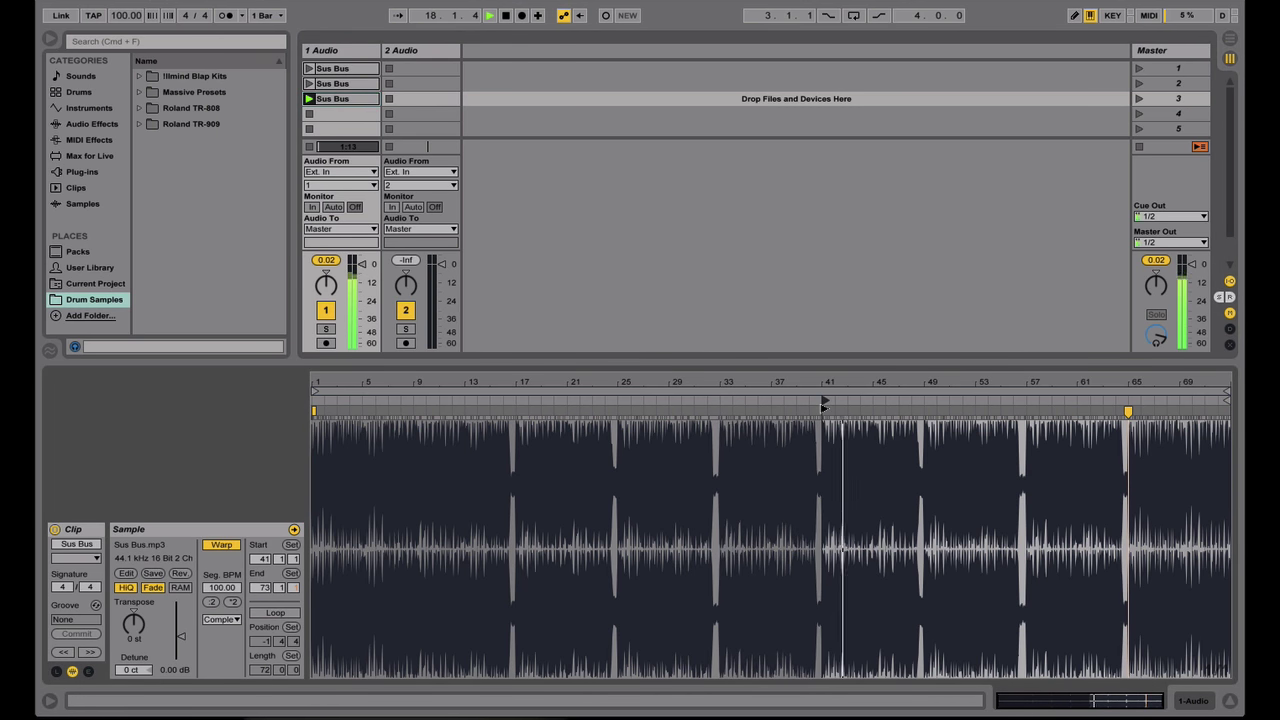
pyautogui.click(309, 99)
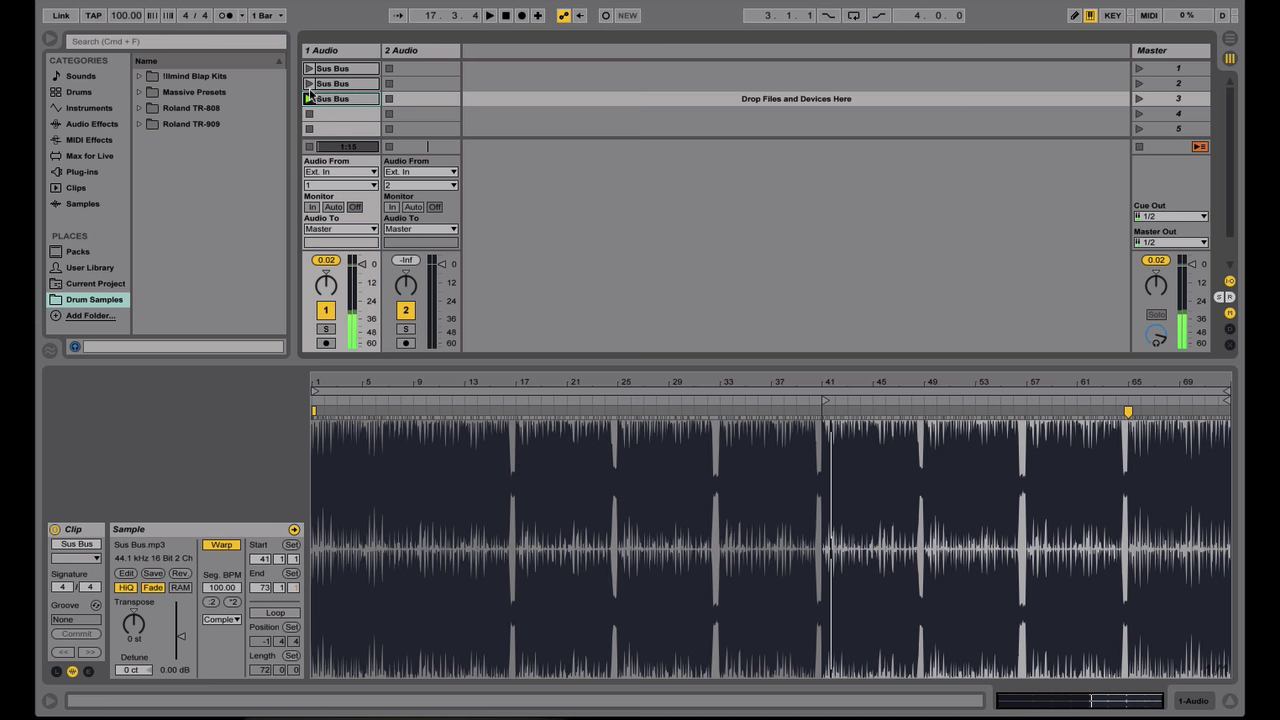
# Step: Give the first full-song Sus Bus clip a dark colour, then recheck the other clips' starts
pyautogui.click(343, 85)
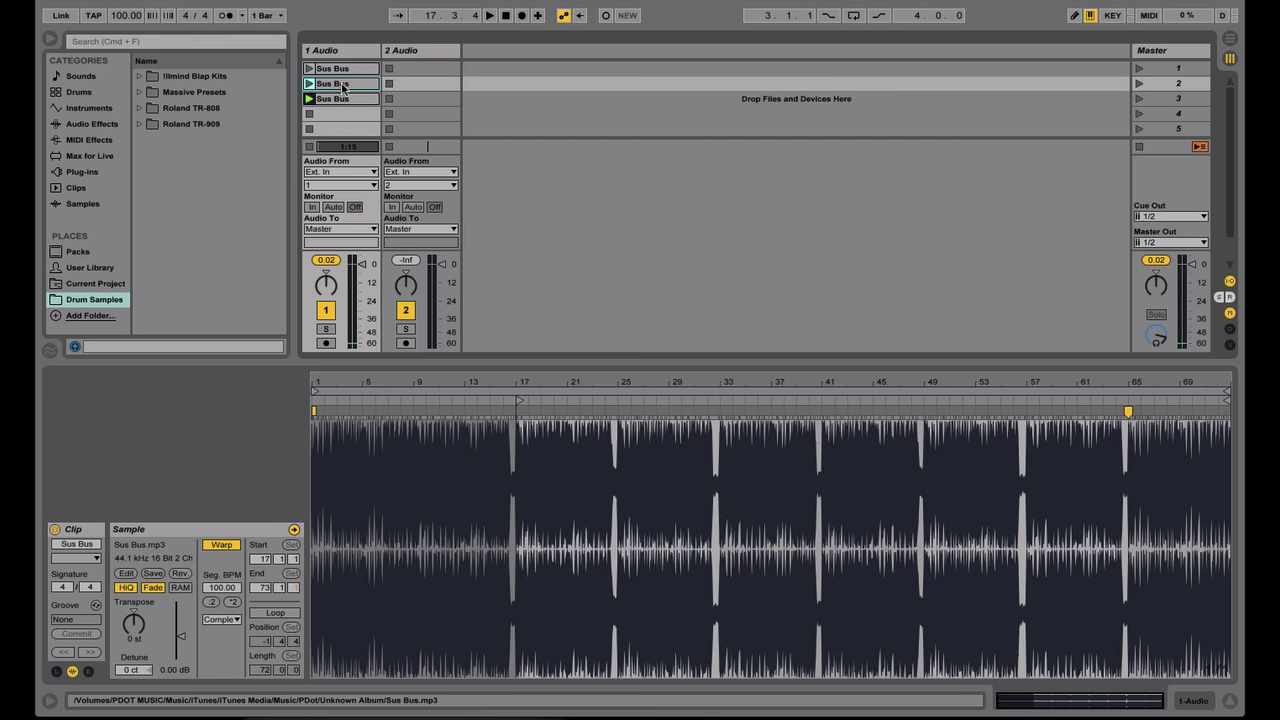
pyautogui.click(354, 70)
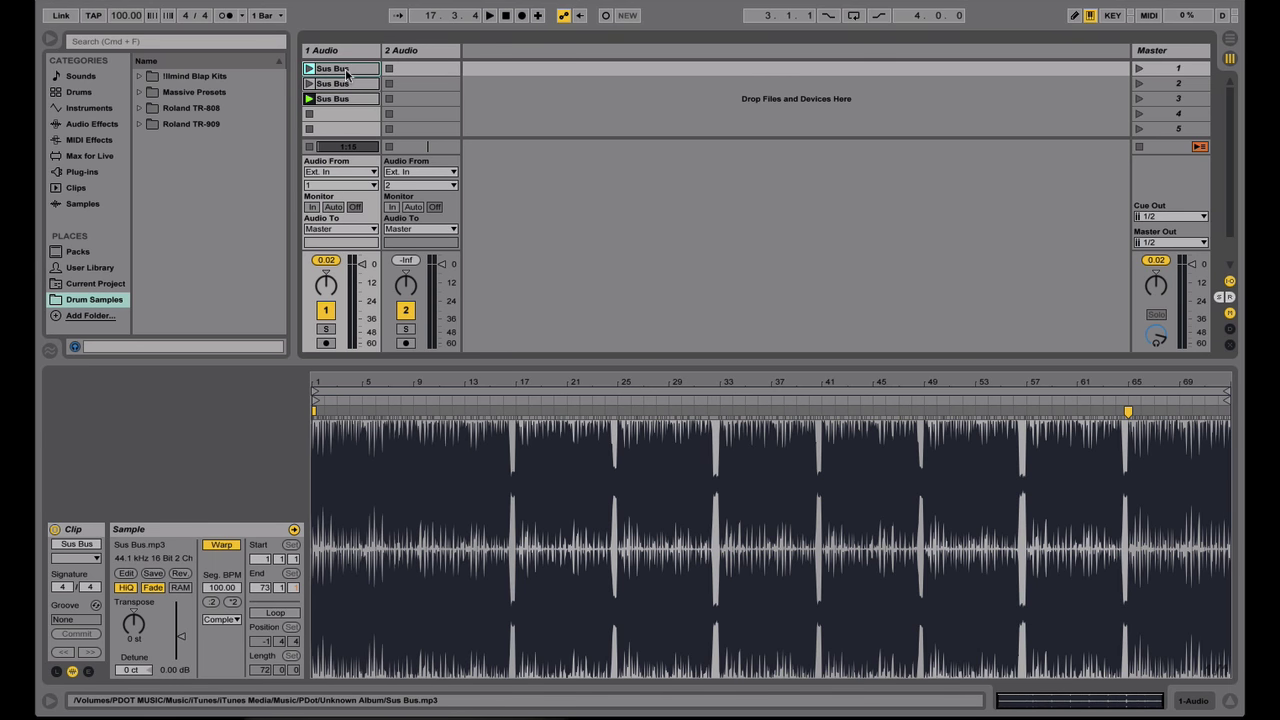
pyautogui.rightClick(346, 73)
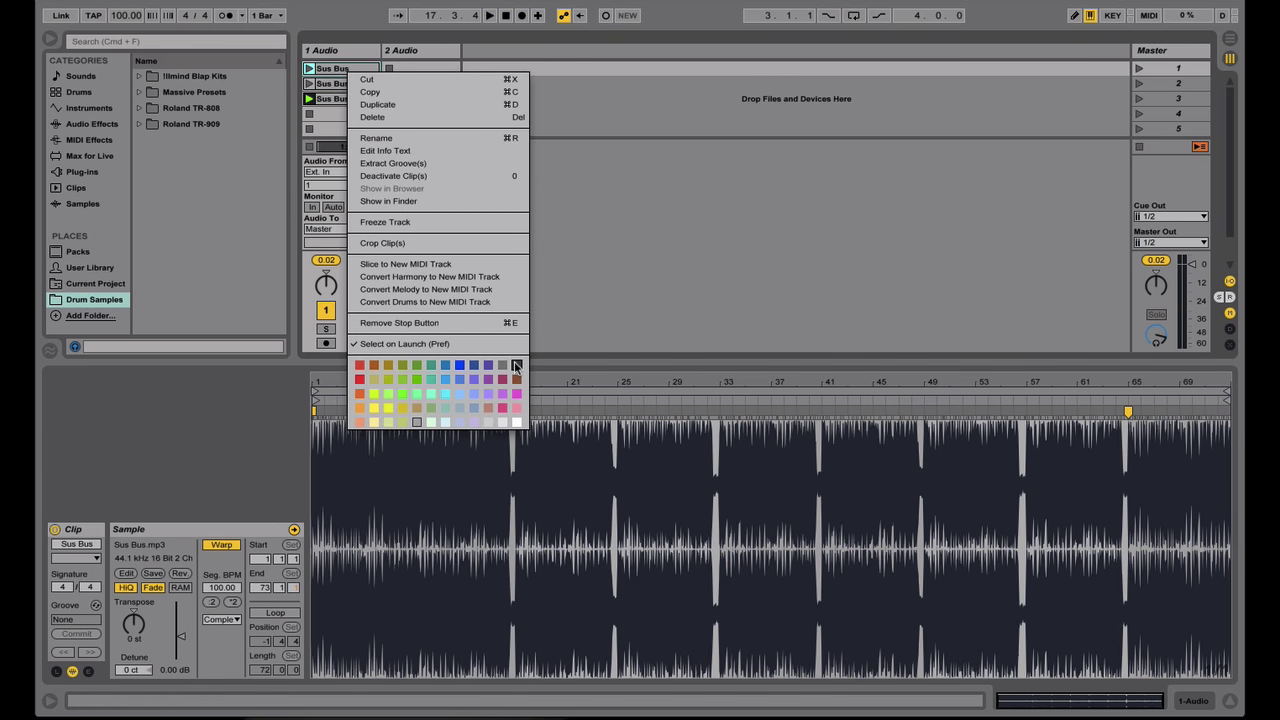
pyautogui.click(516, 366)
pyautogui.click(340, 84)
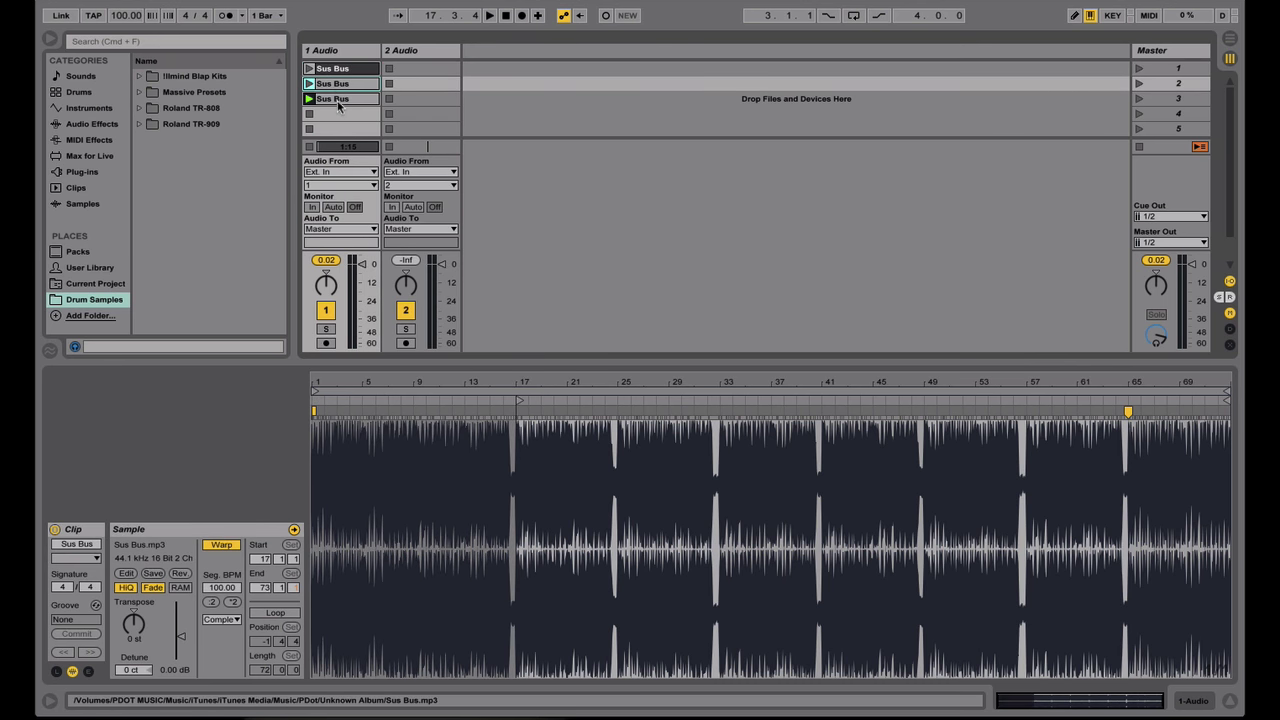
pyautogui.click(337, 102)
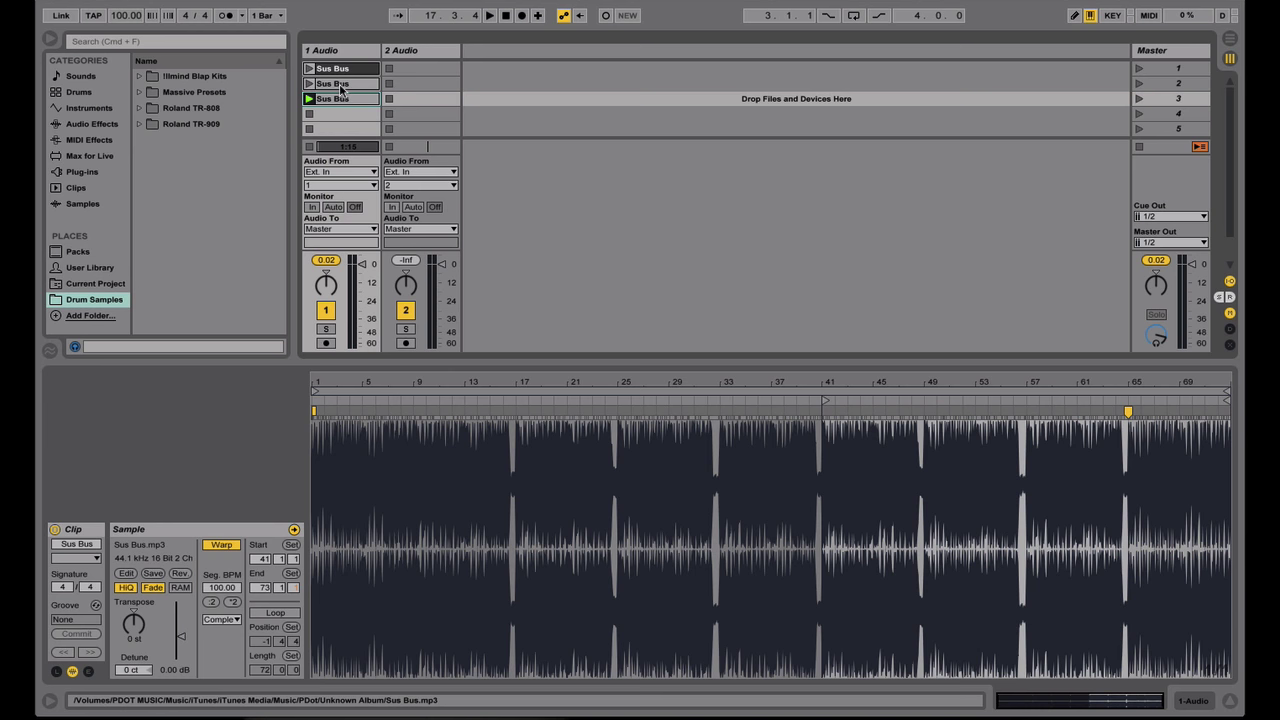
# Step: Duplicate the bar-41 Sus Bus clip into scene 4 with Cmd+D
pyautogui.keyDown('shift'); pyautogui.click(340, 84); pyautogui.keyUp('shift')
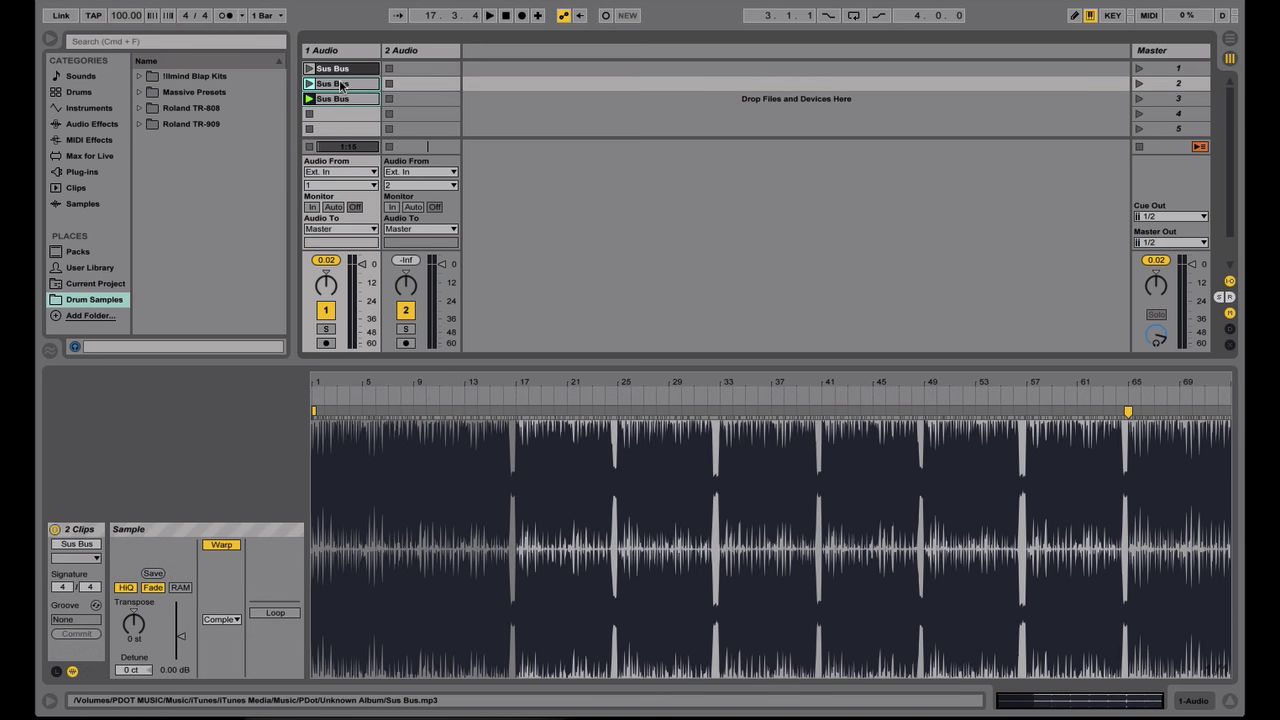
pyautogui.moveTo(340, 84)
pyautogui.mouseDown()
pyautogui.moveTo(335, 118)
pyautogui.moveTo(335, 84)
pyautogui.mouseUp()
pyautogui.click(337, 115)
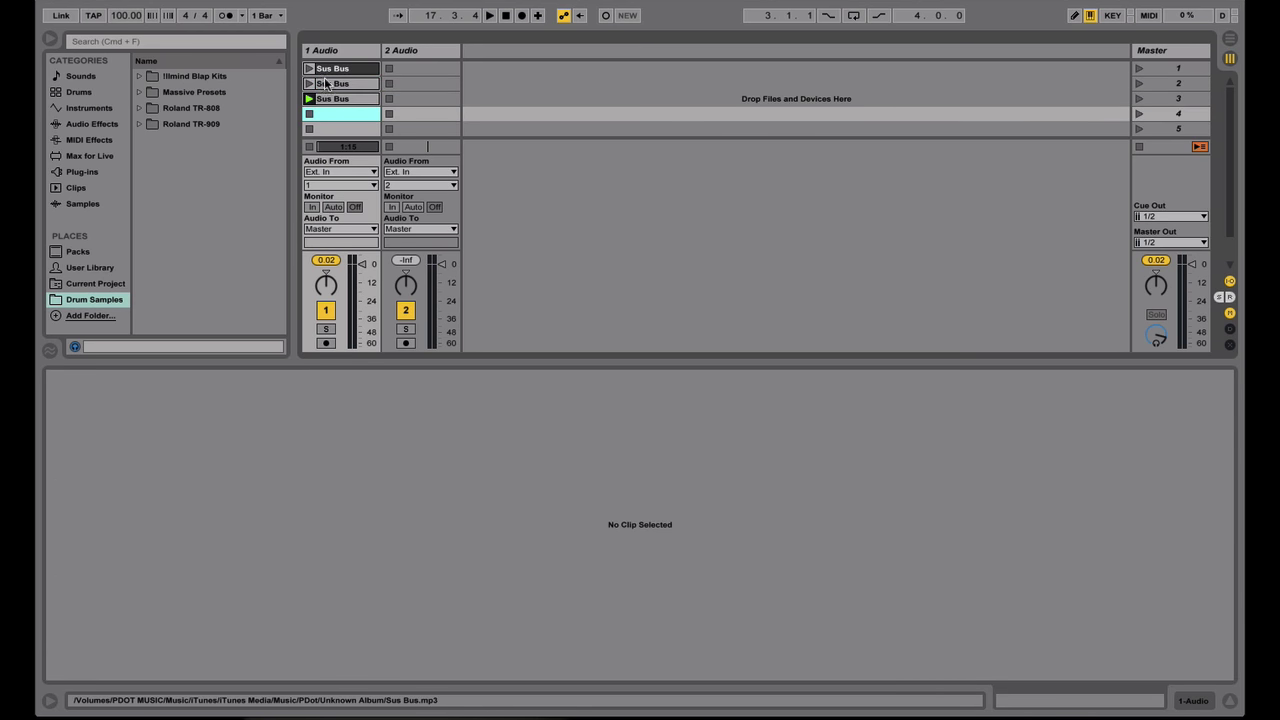
pyautogui.click(325, 98)
pyautogui.rightClick(324, 100)
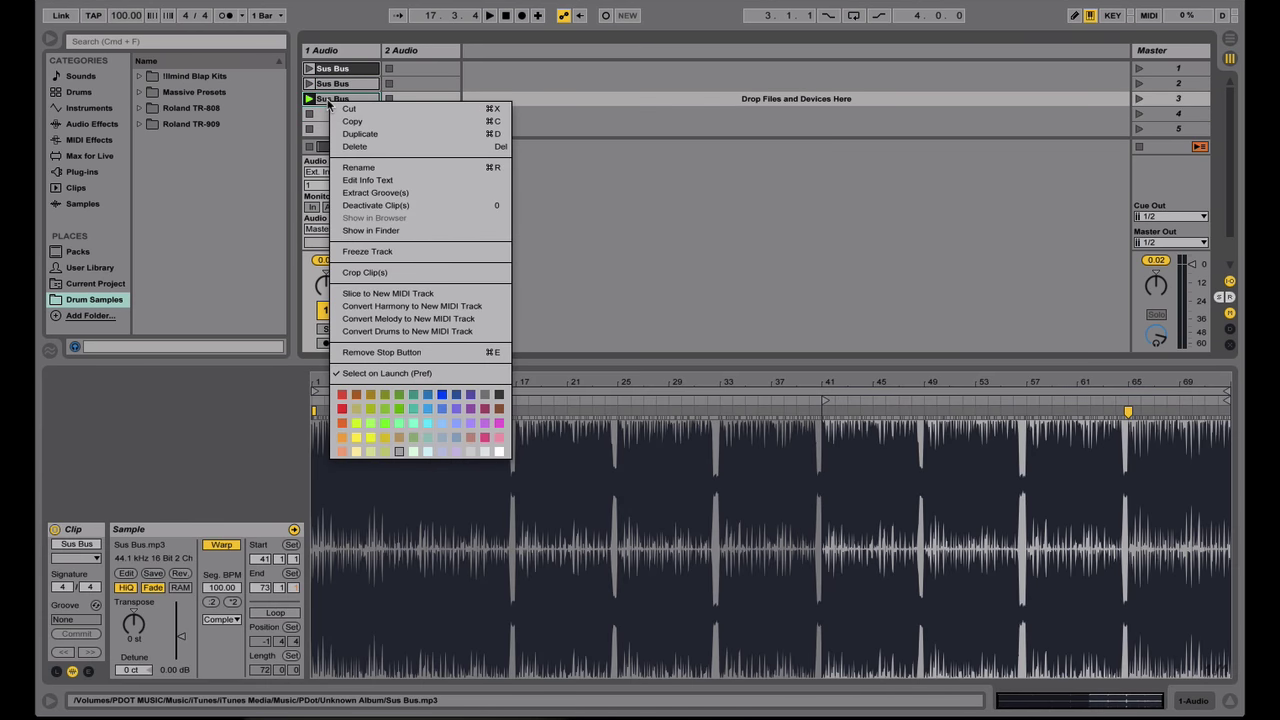
pyautogui.press('Escape')
pyautogui.press('super+d')
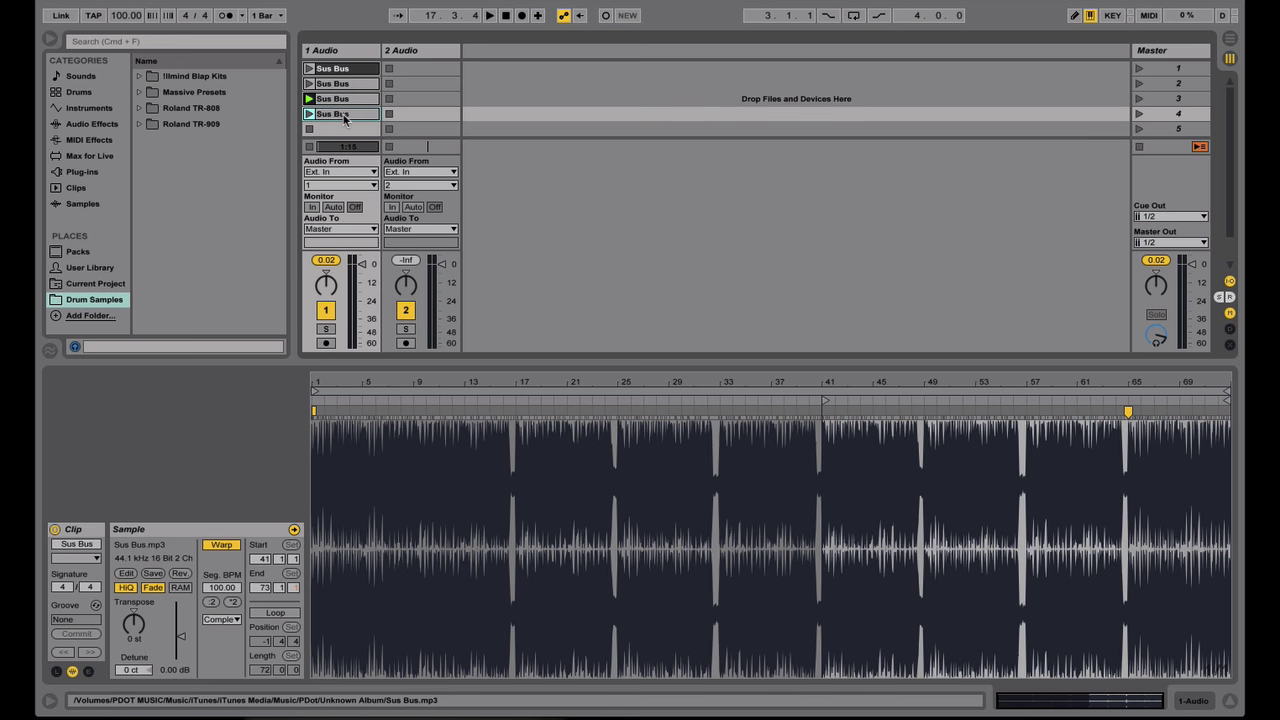
pyautogui.click(331, 68)
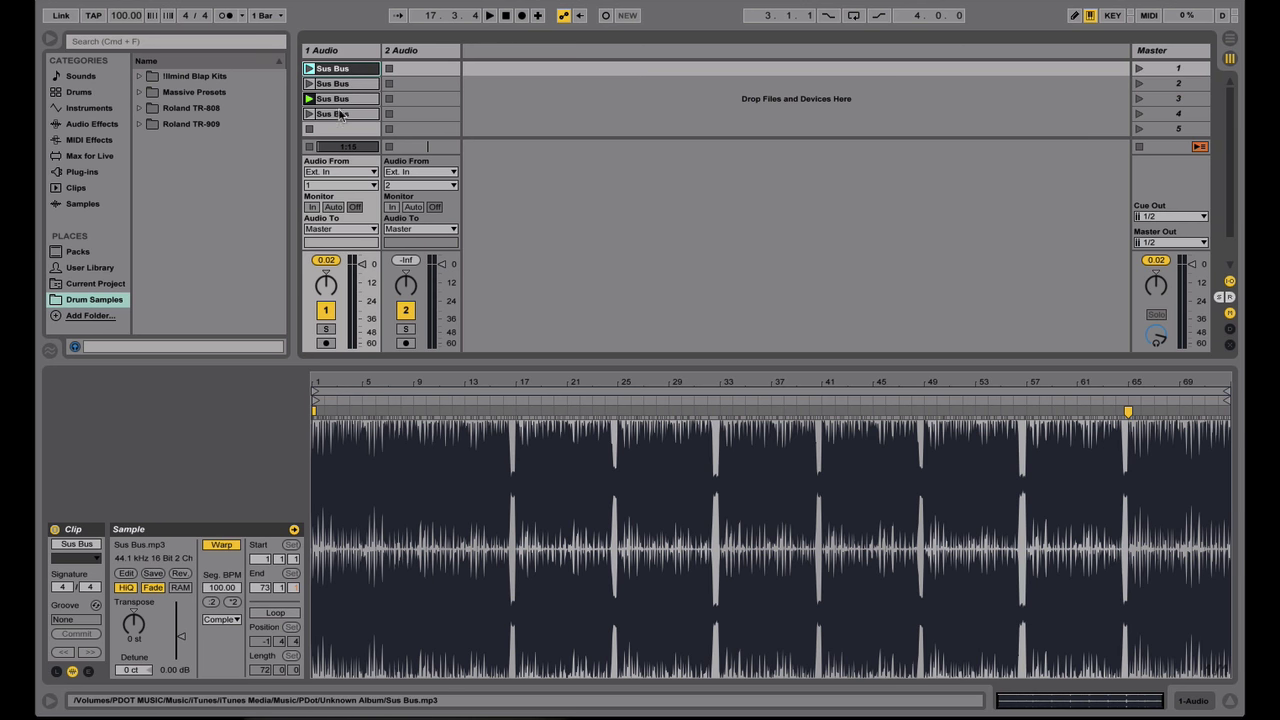
# Step: Drag the second clip's start back to bar 1 and the third clip's start earlier
pyautogui.click(343, 85)
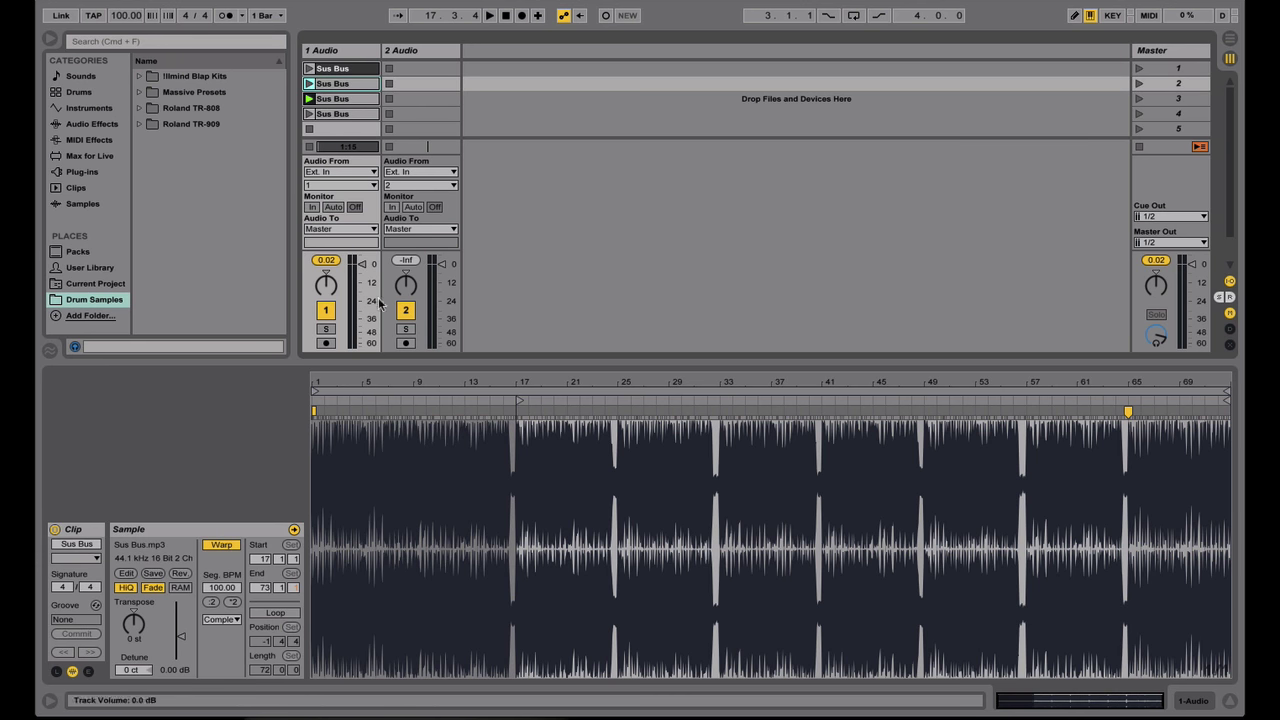
pyautogui.click(356, 99)
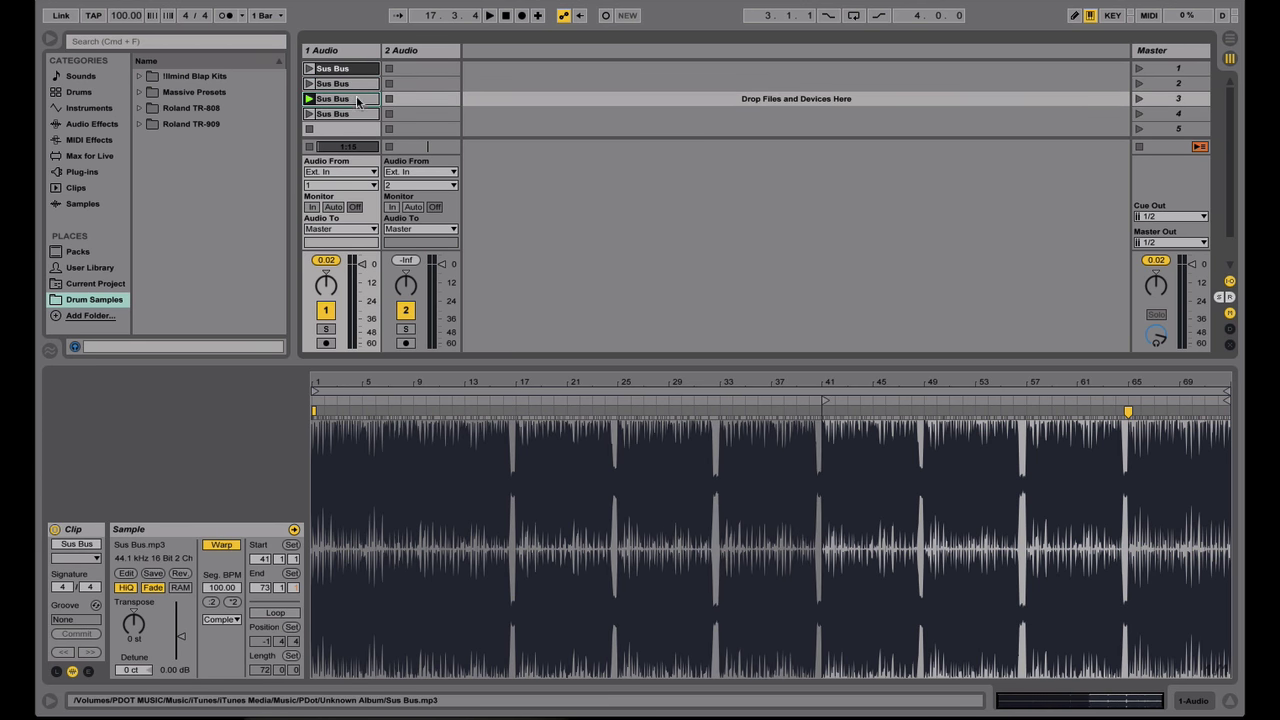
pyautogui.click(343, 85)
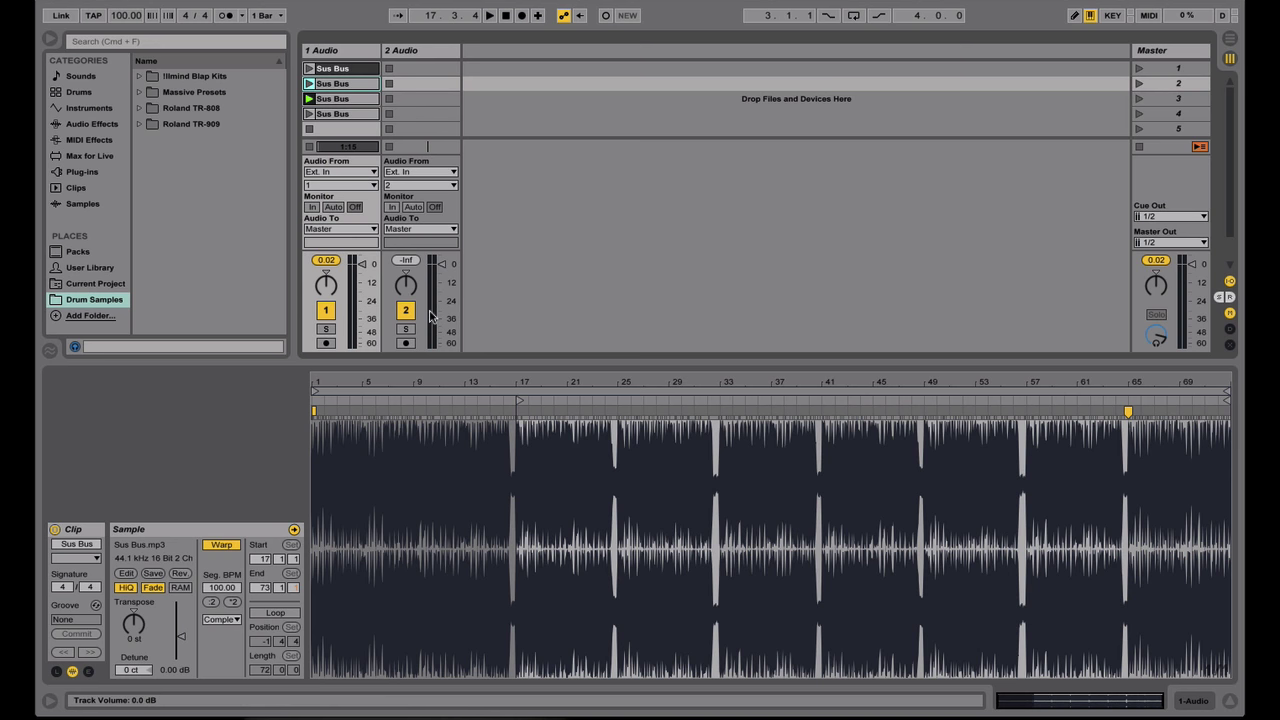
pyautogui.moveTo(517, 401); pyautogui.dragTo(308, 386)
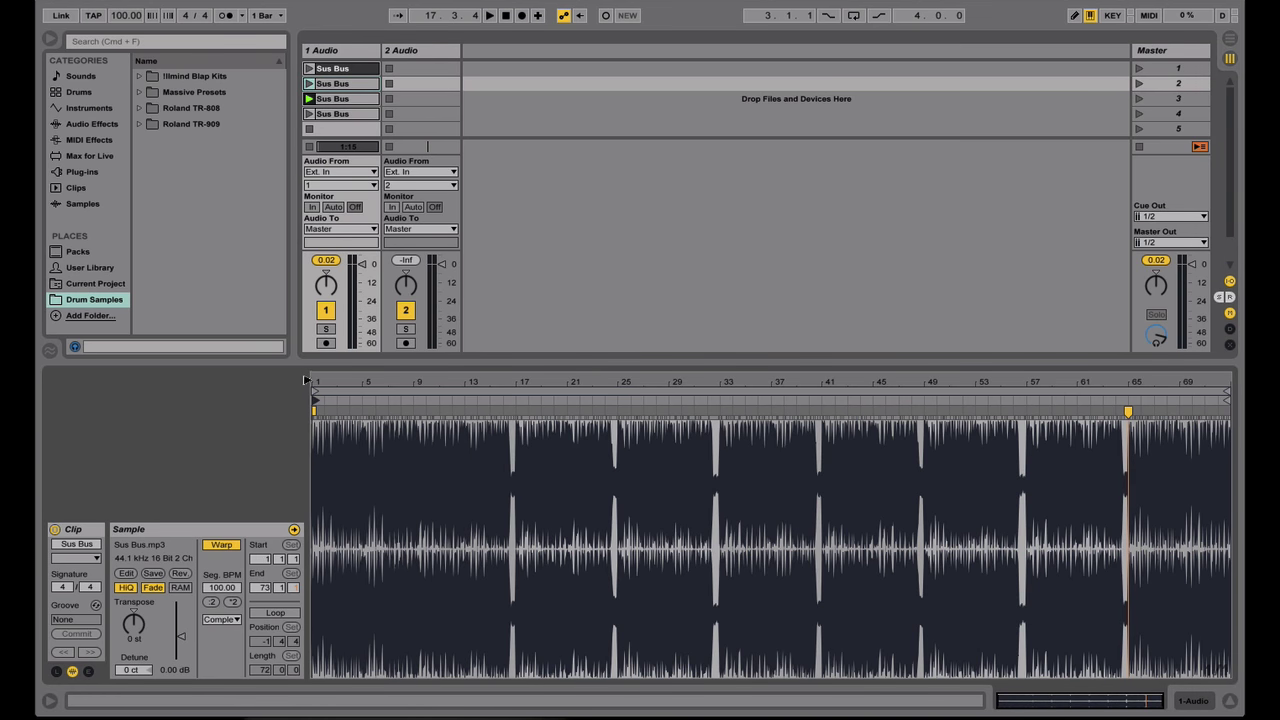
pyautogui.click(350, 100)
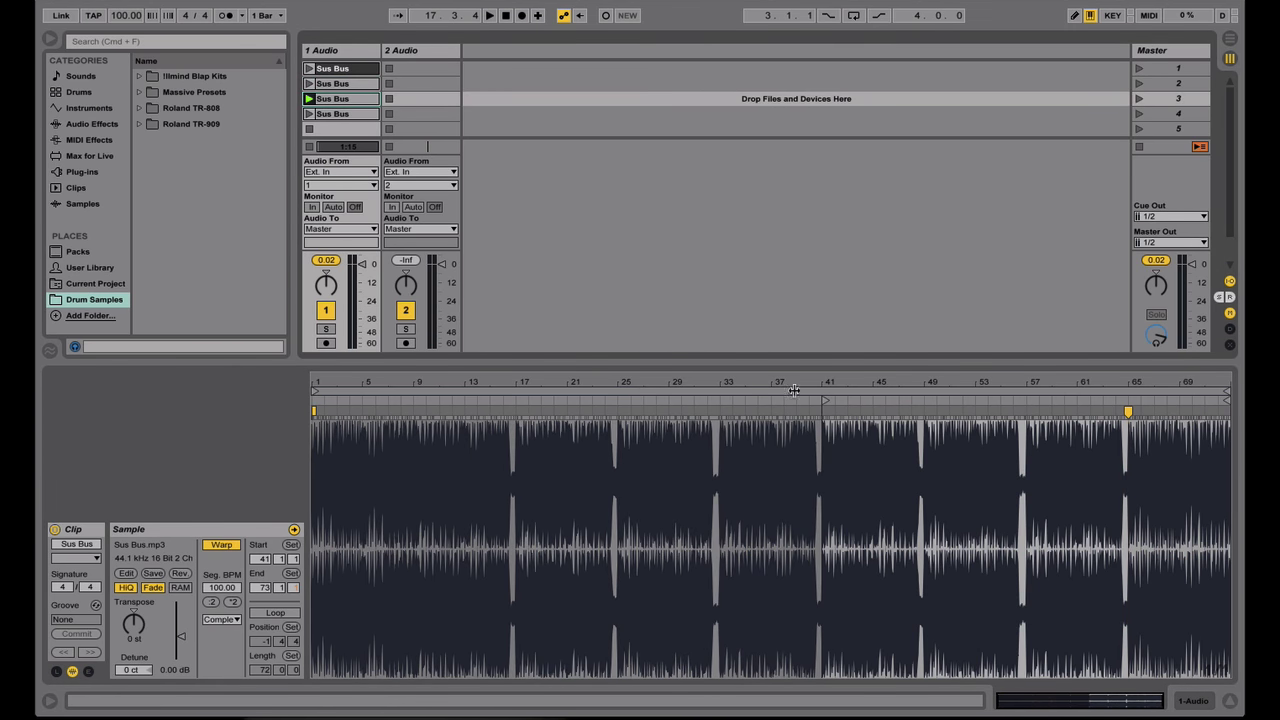
pyautogui.moveTo(825, 400); pyautogui.dragTo(518, 400)
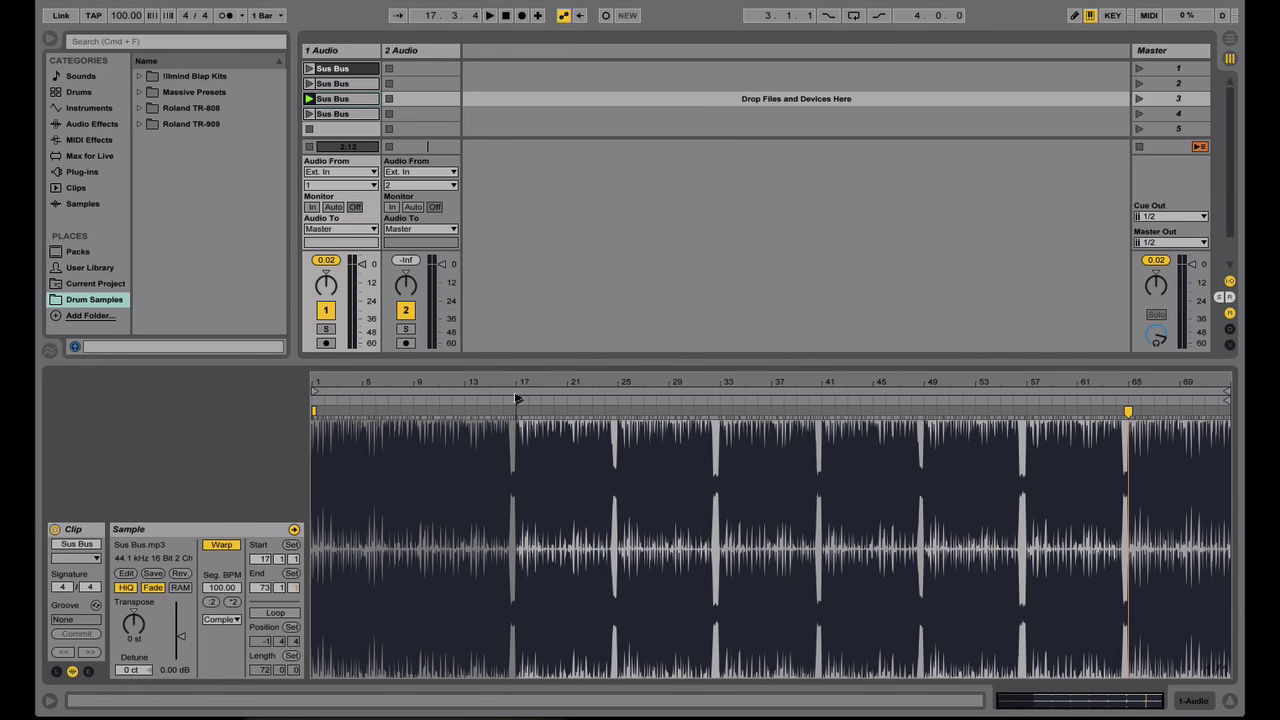
# Step: Check each Sus Bus clip's start: first at bar 1, third at bar 17, fourth at bar 41
pyautogui.click(341, 114)
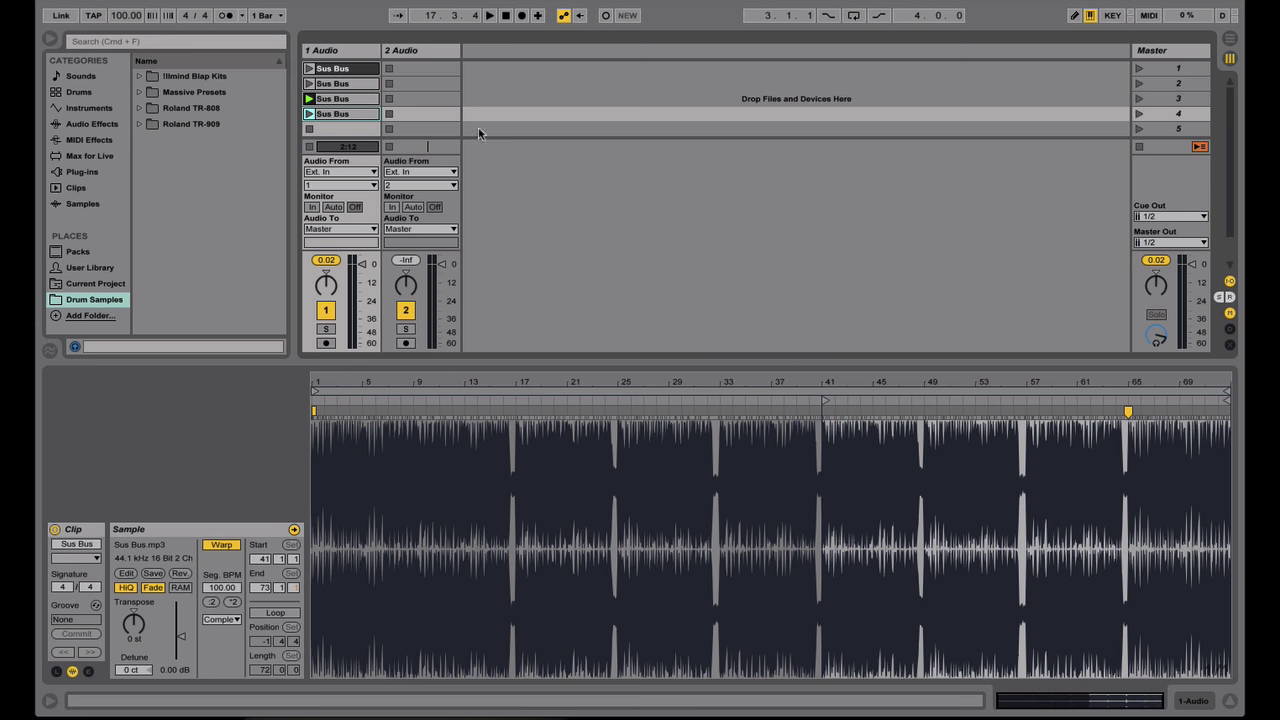
pyautogui.click(335, 70)
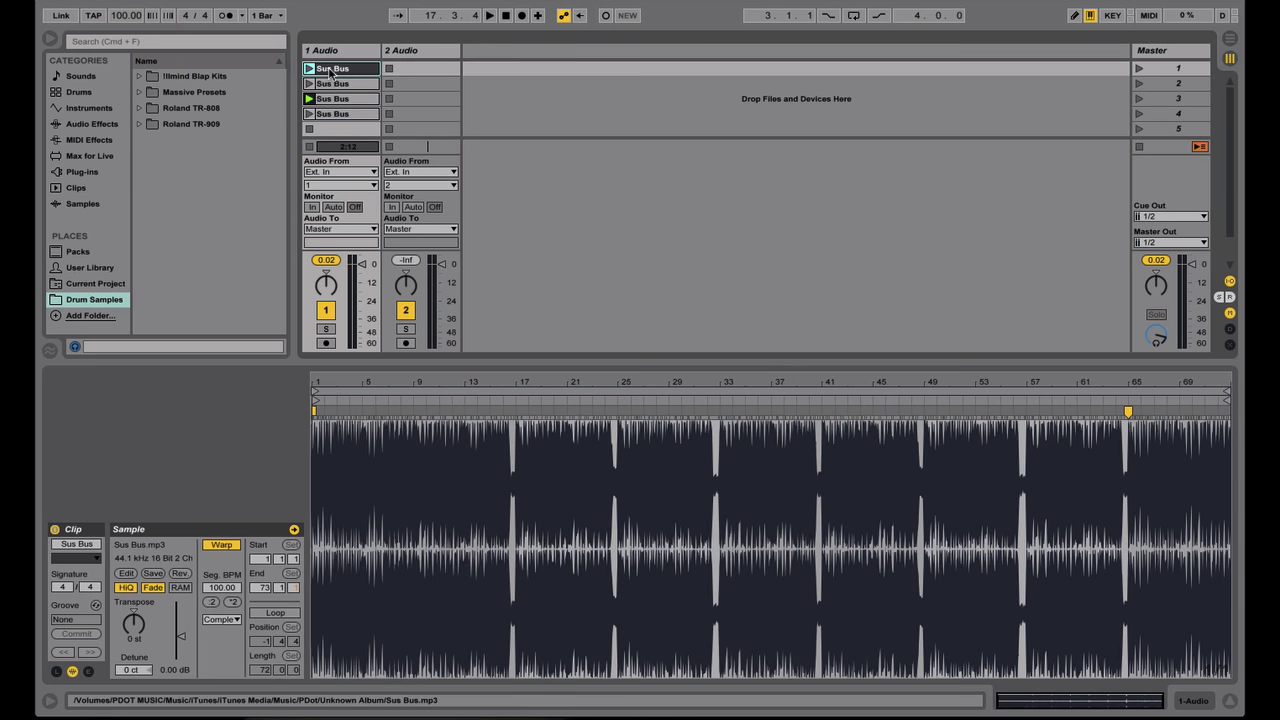
pyautogui.click(334, 84)
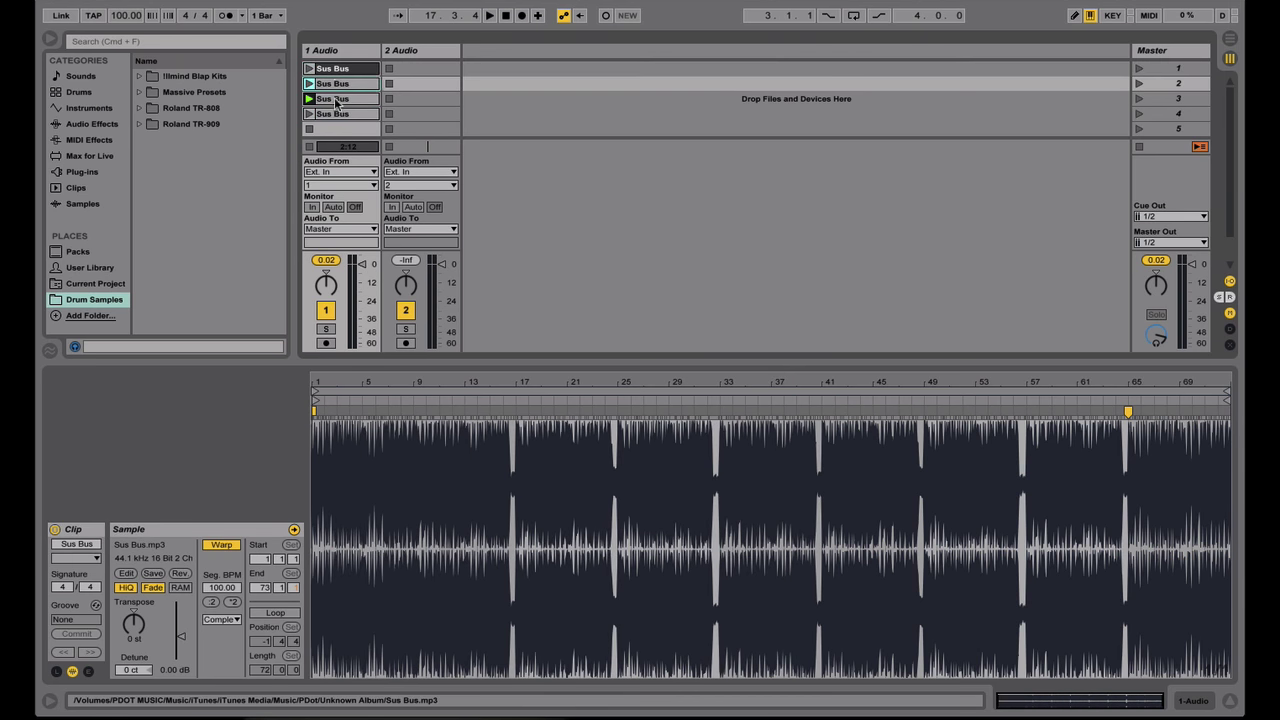
pyautogui.click(334, 99)
pyautogui.click(336, 114)
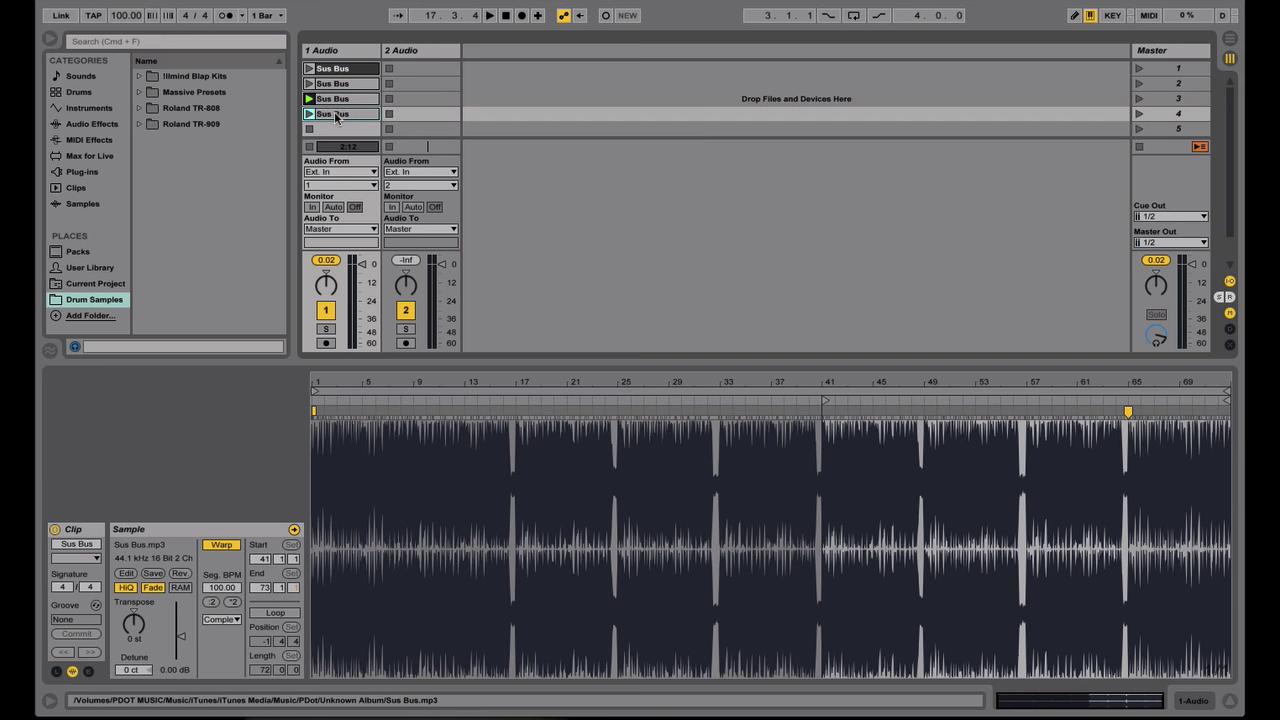
# Step: Add Control.mp3 as a clip in scene 5 and colour it dark blue
pyautogui.hotkey('shift', 'Tab')
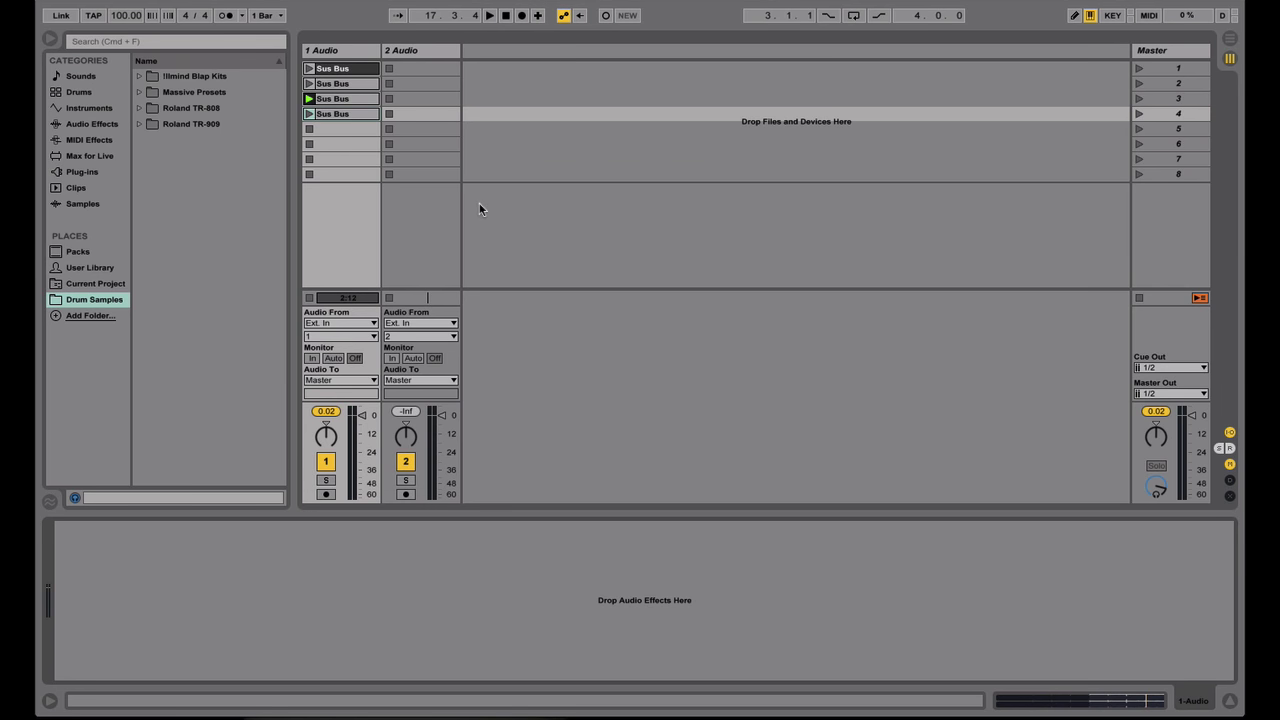
pyautogui.moveTo(480, 208); pyautogui.dragTo(360, 128)
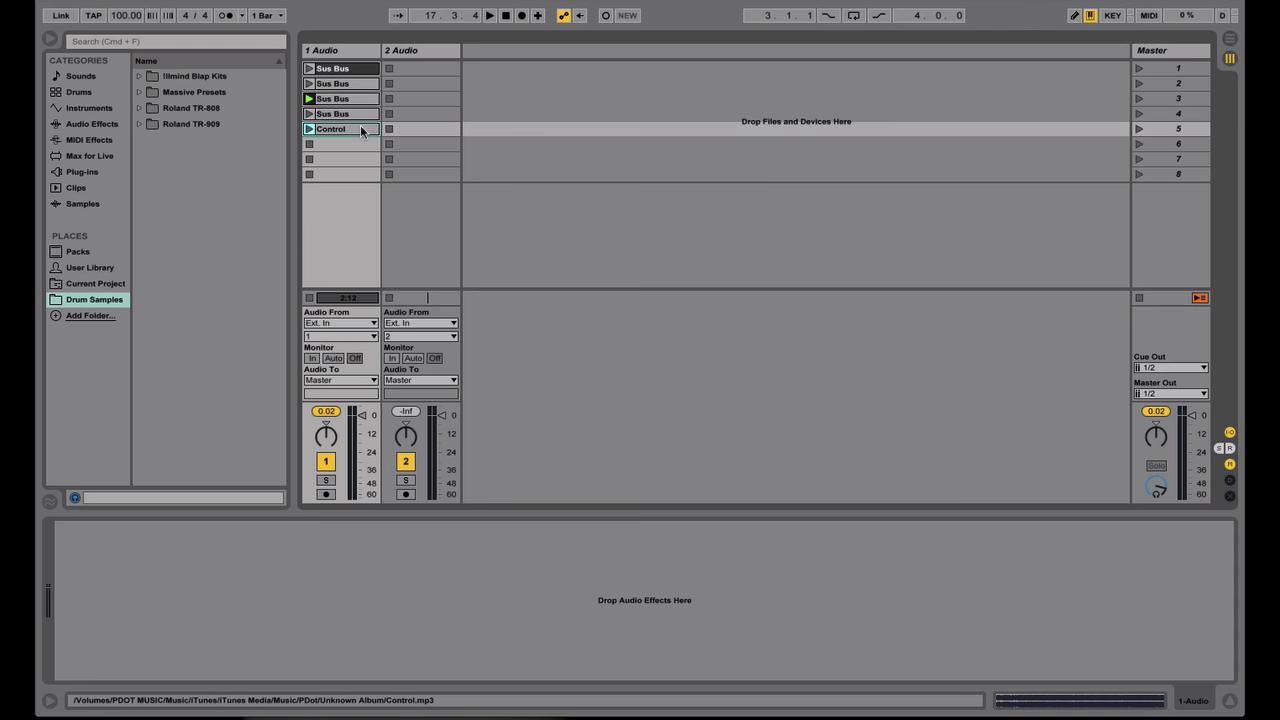
pyautogui.rightClick(361, 129)
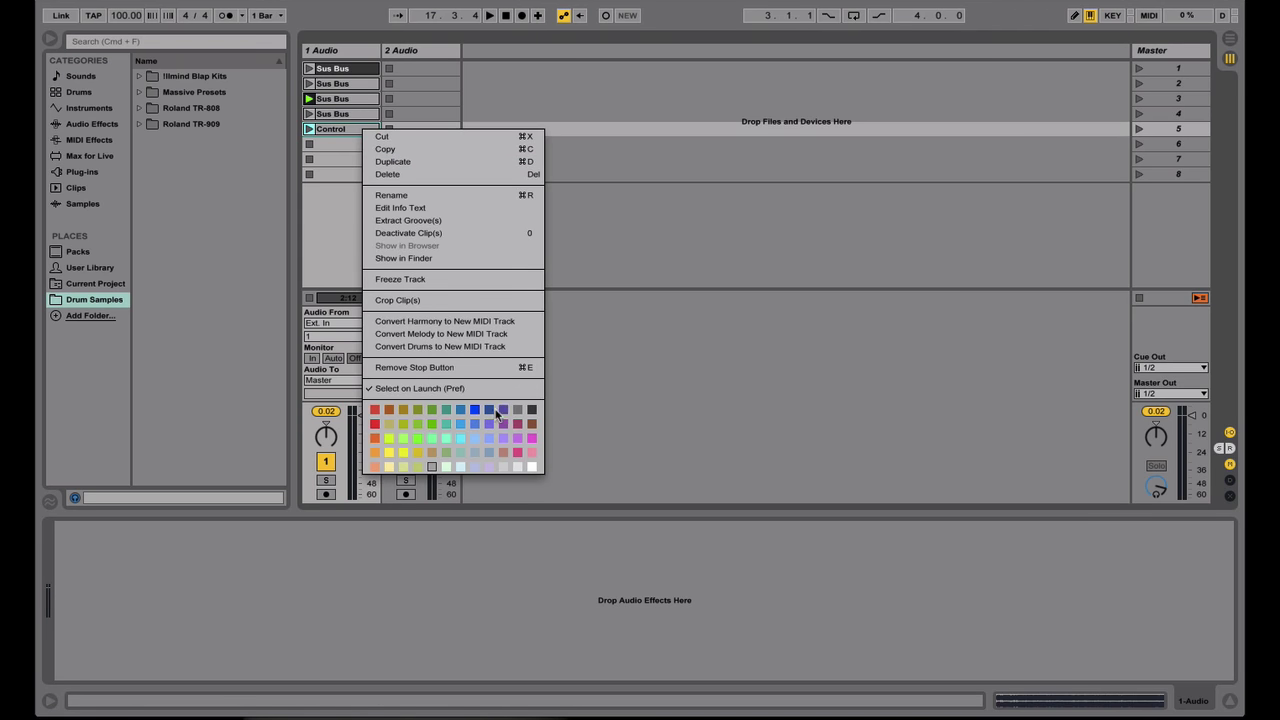
pyautogui.click(496, 414)
pyautogui.rightClick(343, 131)
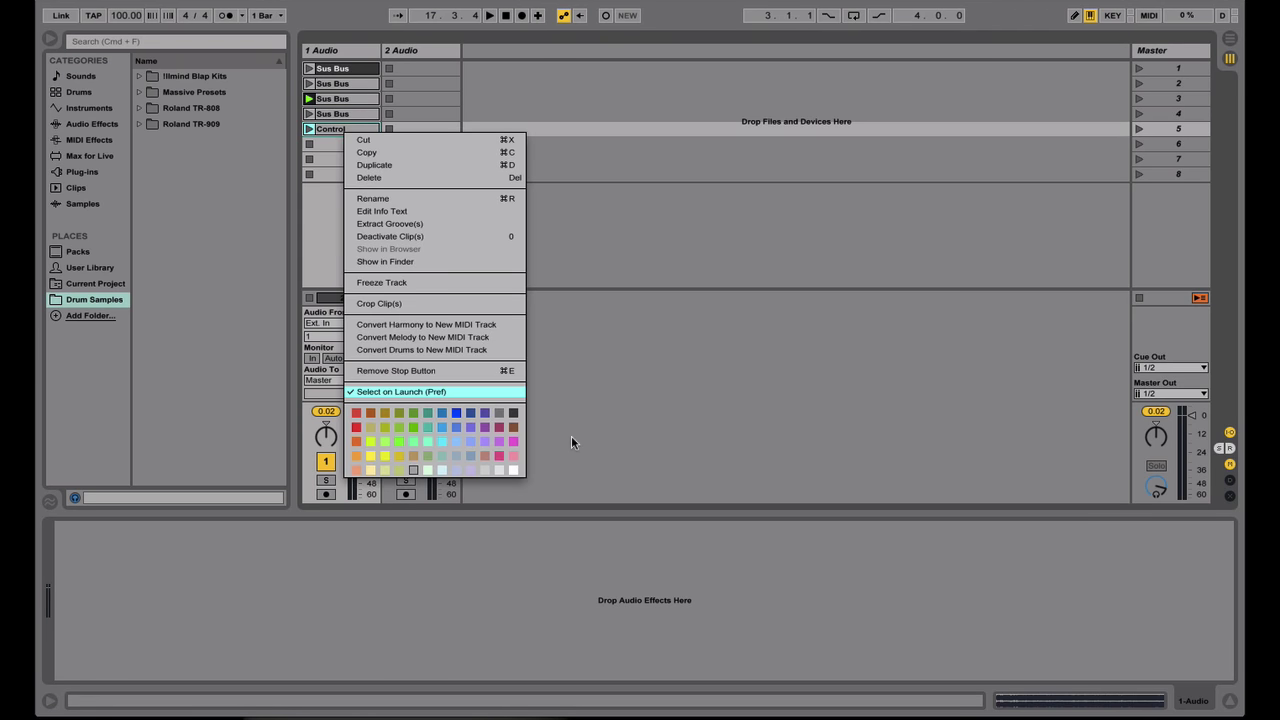
pyautogui.click(470, 413)
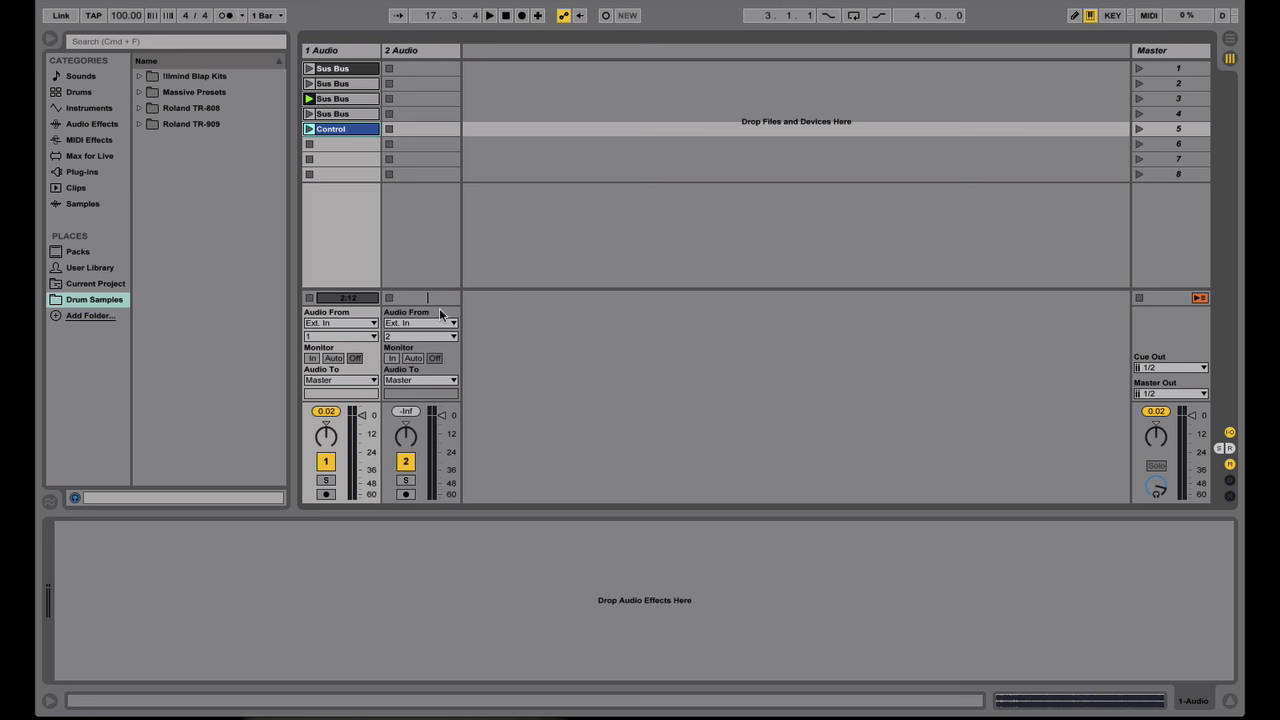
# Step: Duplicate the Control clip, colour the copies light blue, and fill scenes 6–8
pyautogui.press('super+d')
pyautogui.rightClick(352, 143)
pyautogui.click(478, 454)
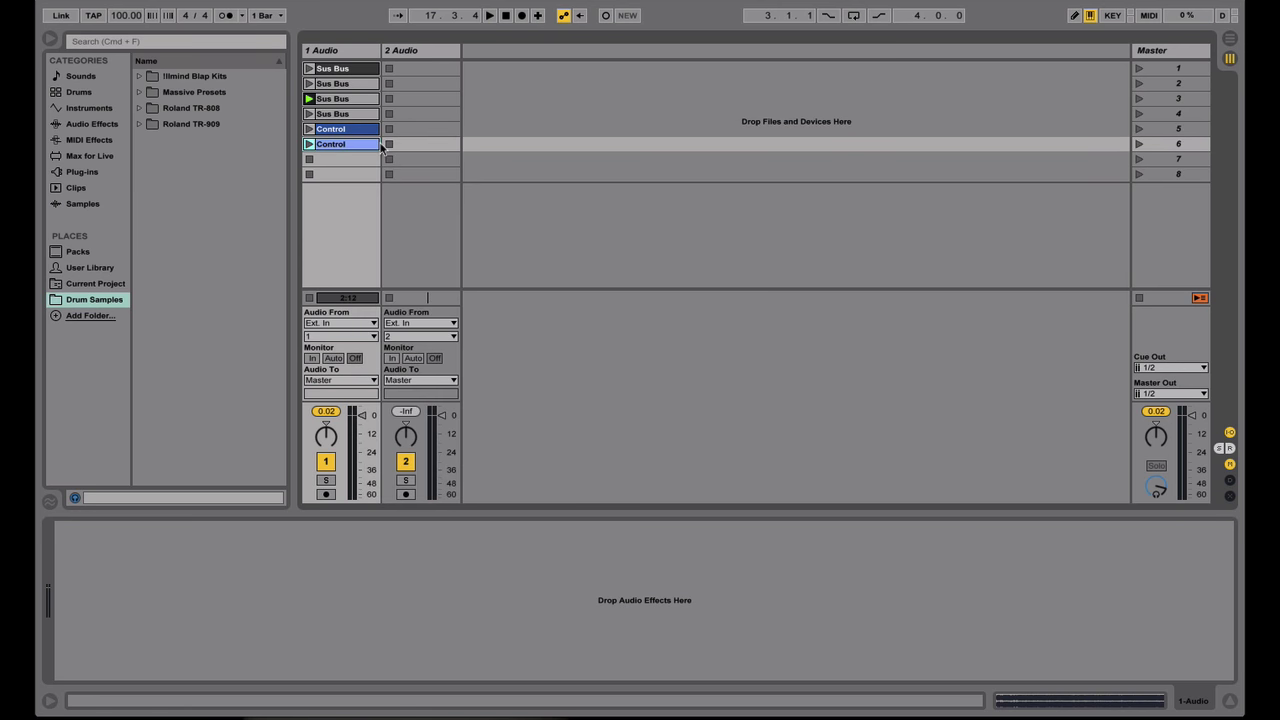
pyautogui.press('super+d')
pyautogui.moveTo(357, 160); pyautogui.dragTo(357, 175)
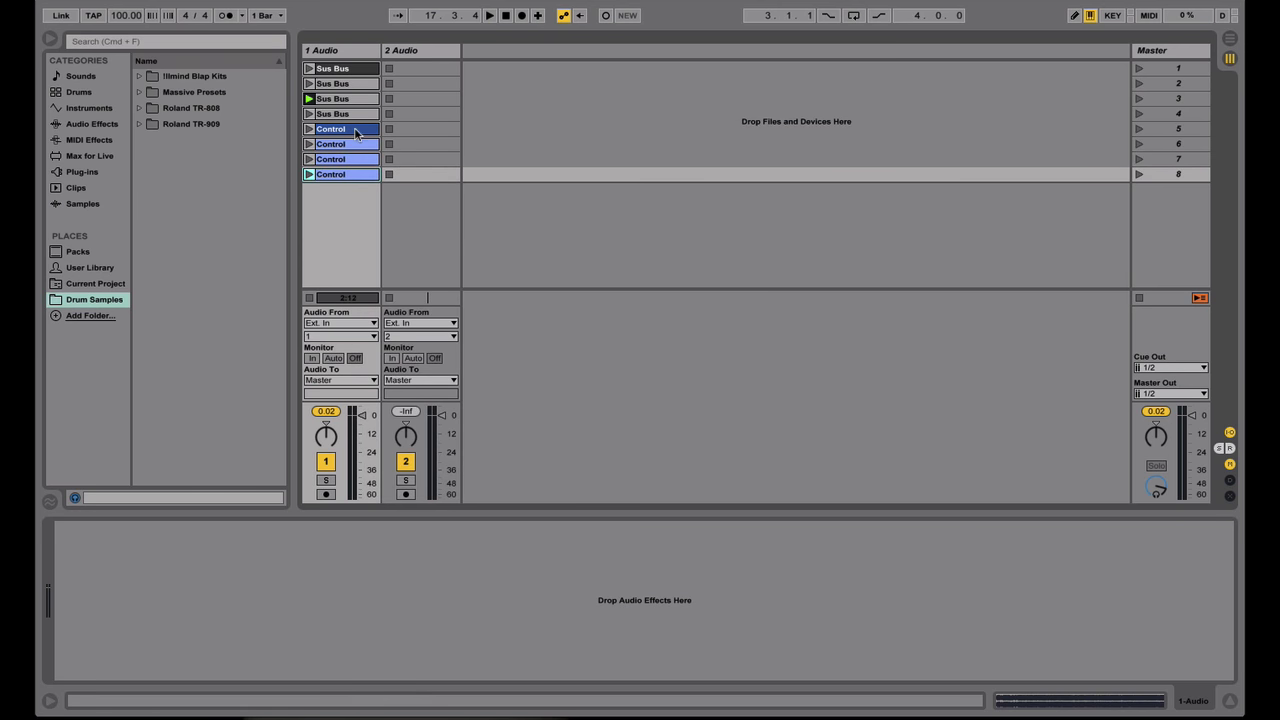
# Step: Stop the playing Sus Bus clip and close the clip waveform
pyautogui.click(556, 133)
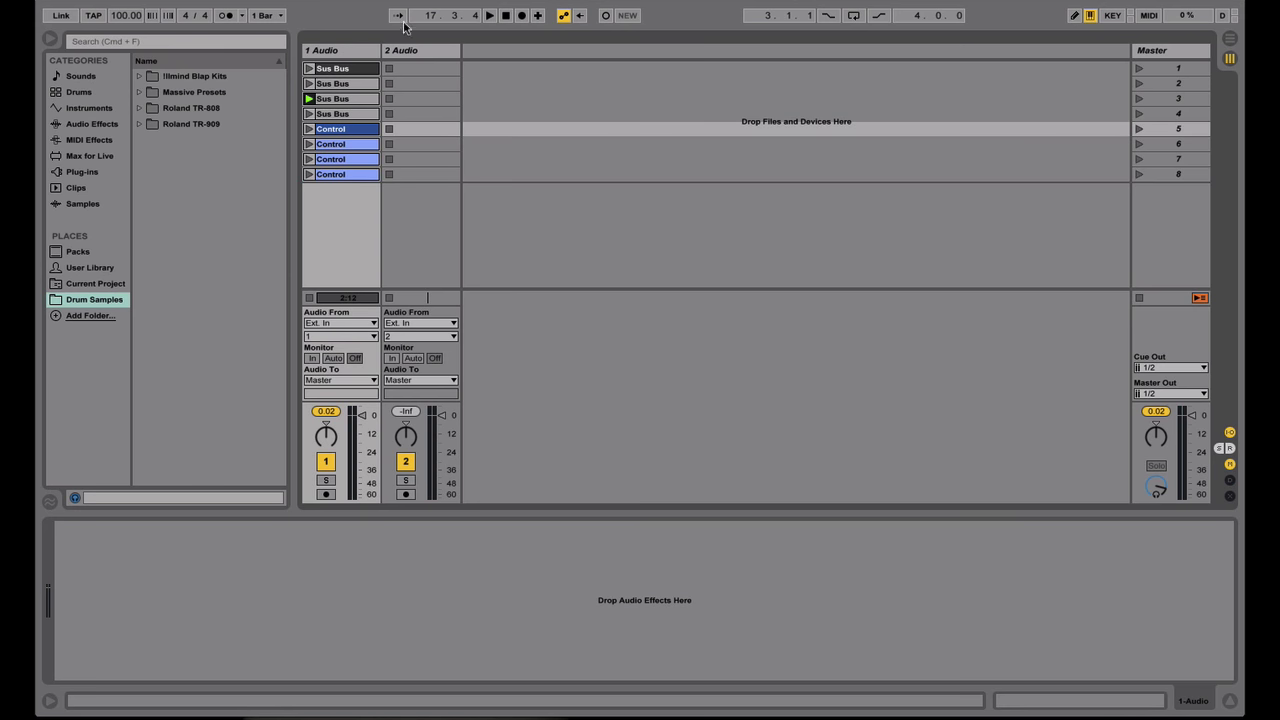
pyautogui.click(316, 297)
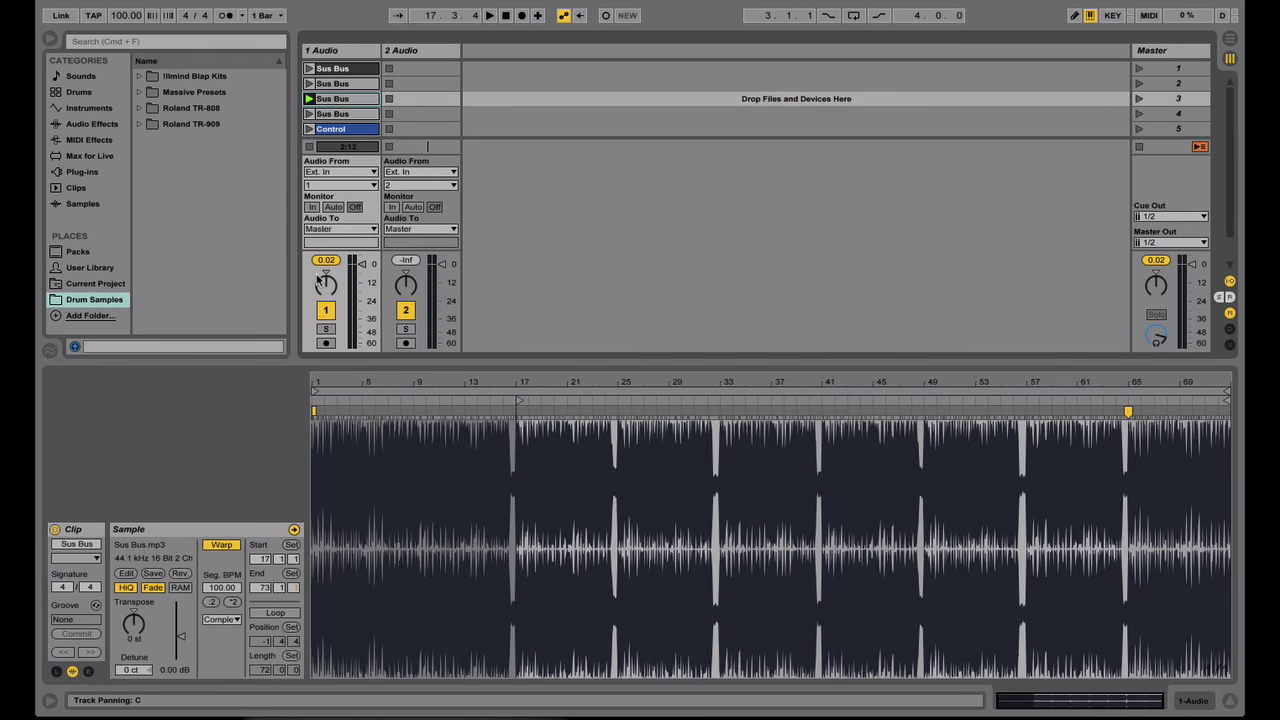
pyautogui.click(325, 218)
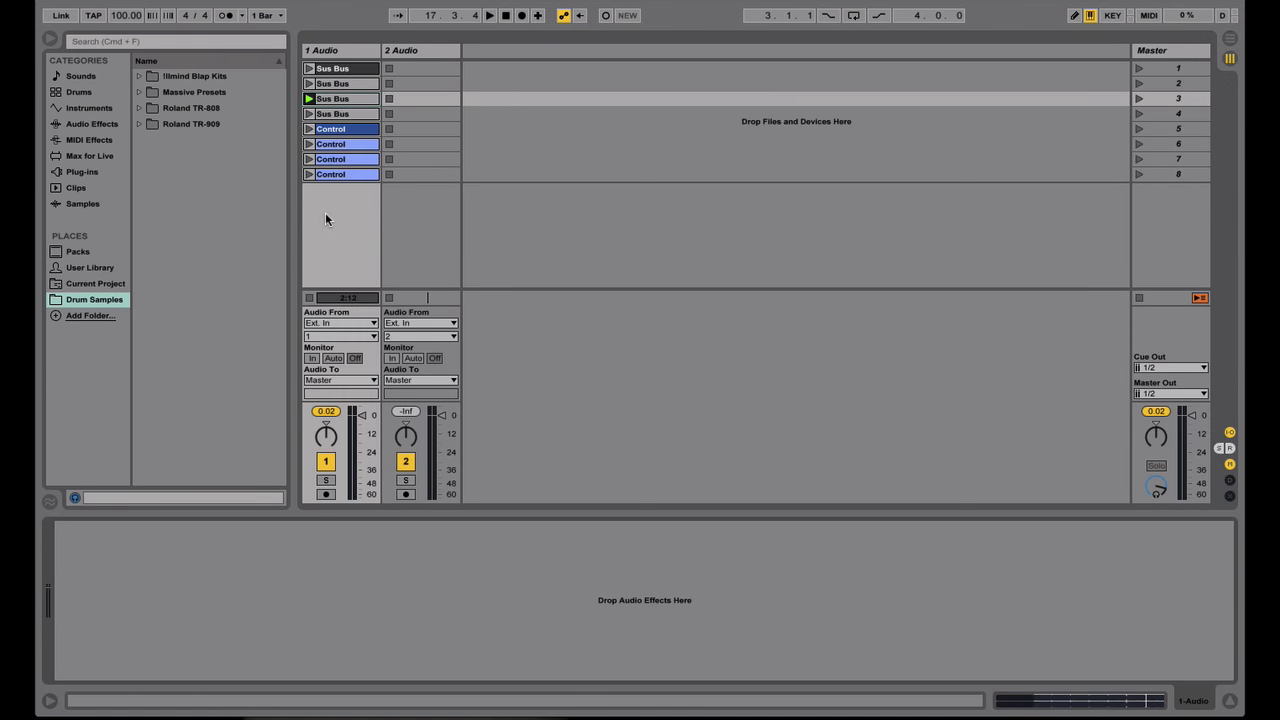
pyautogui.click(310, 297)
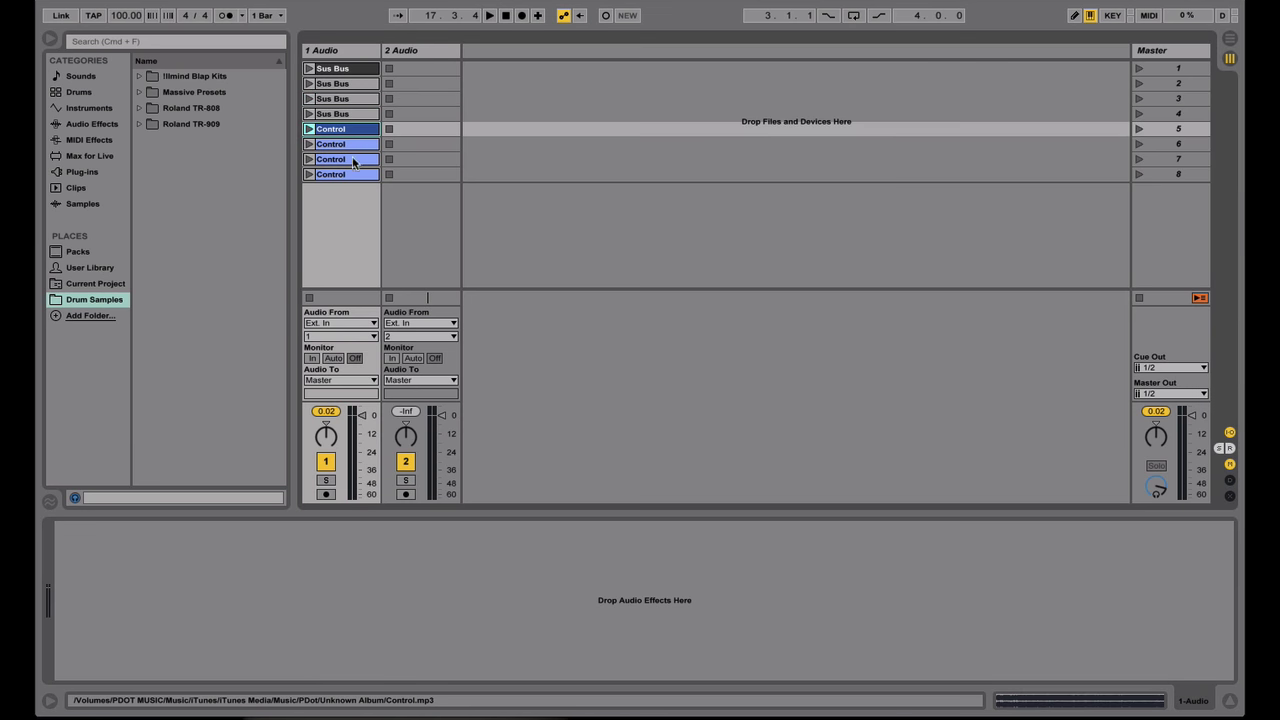
# Step: Shift the four Control clips down to scenes 6–9 via track 2, leaving scene 5 empty
pyautogui.moveTo(356, 132); pyautogui.dragTo(351, 172)
pyautogui.moveTo(335, 129); pyautogui.dragTo(432, 133)
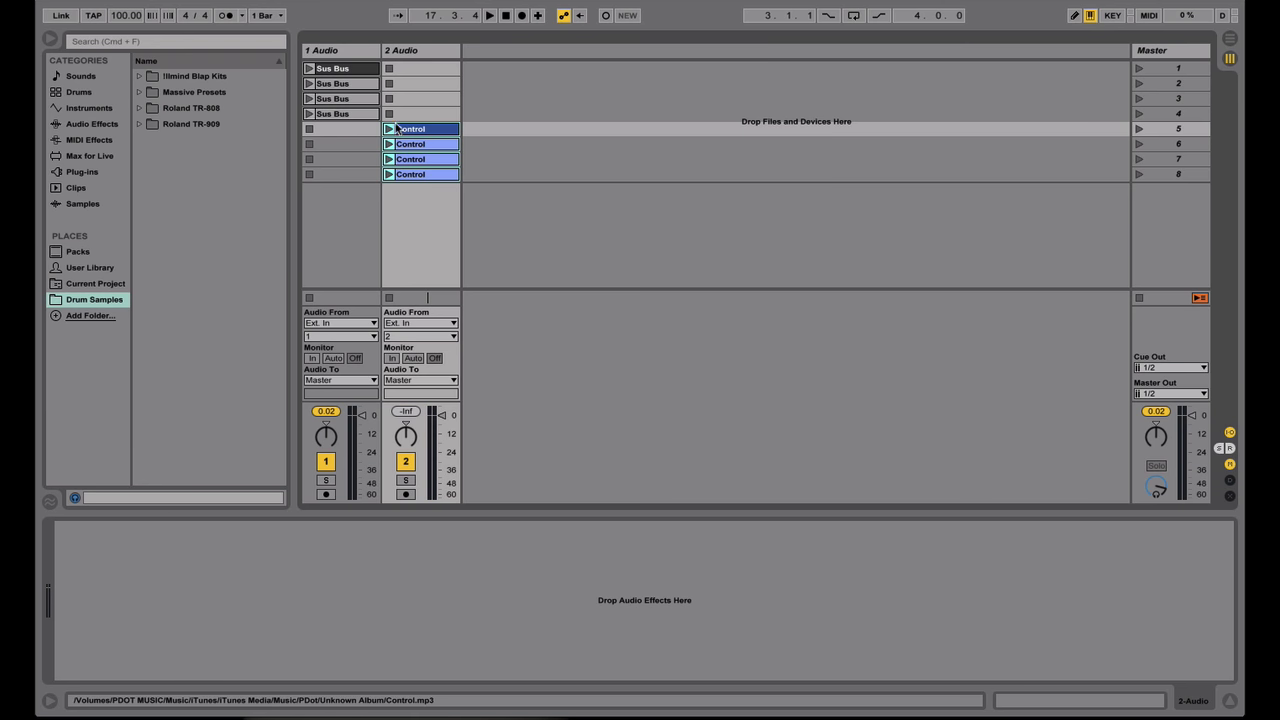
pyautogui.moveTo(398, 130); pyautogui.dragTo(399, 145)
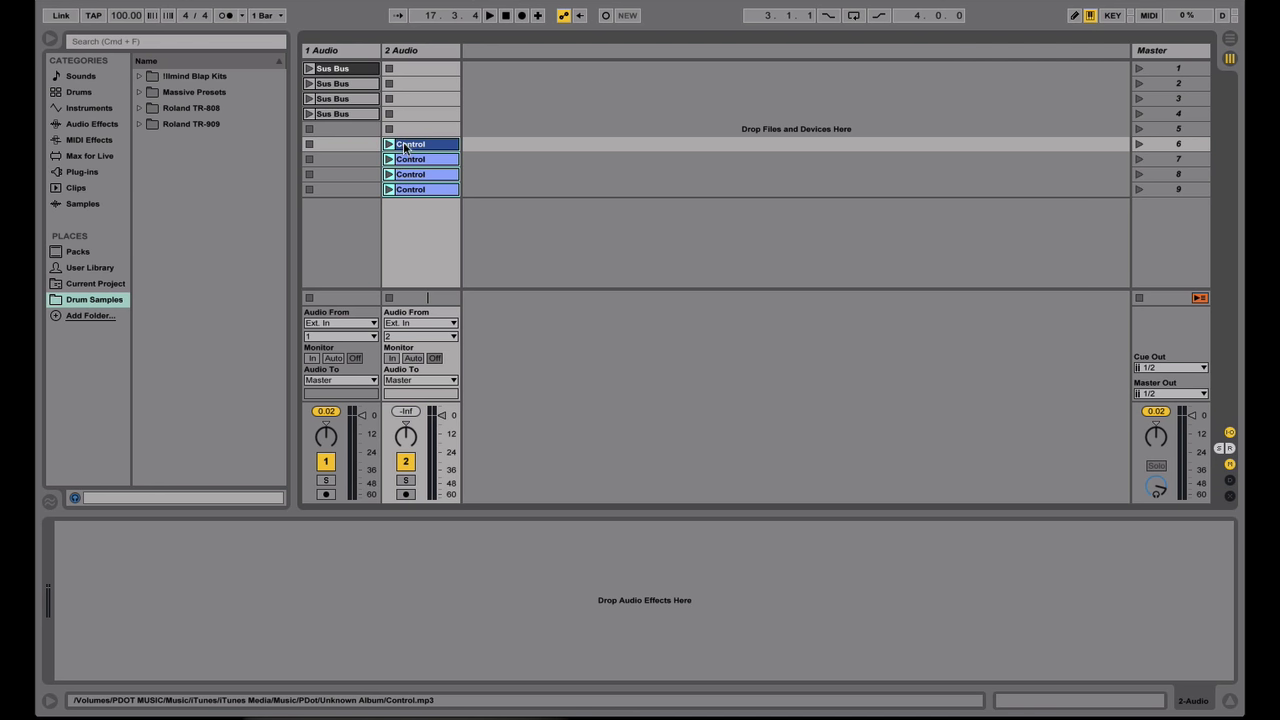
pyautogui.moveTo(407, 151); pyautogui.dragTo(345, 166)
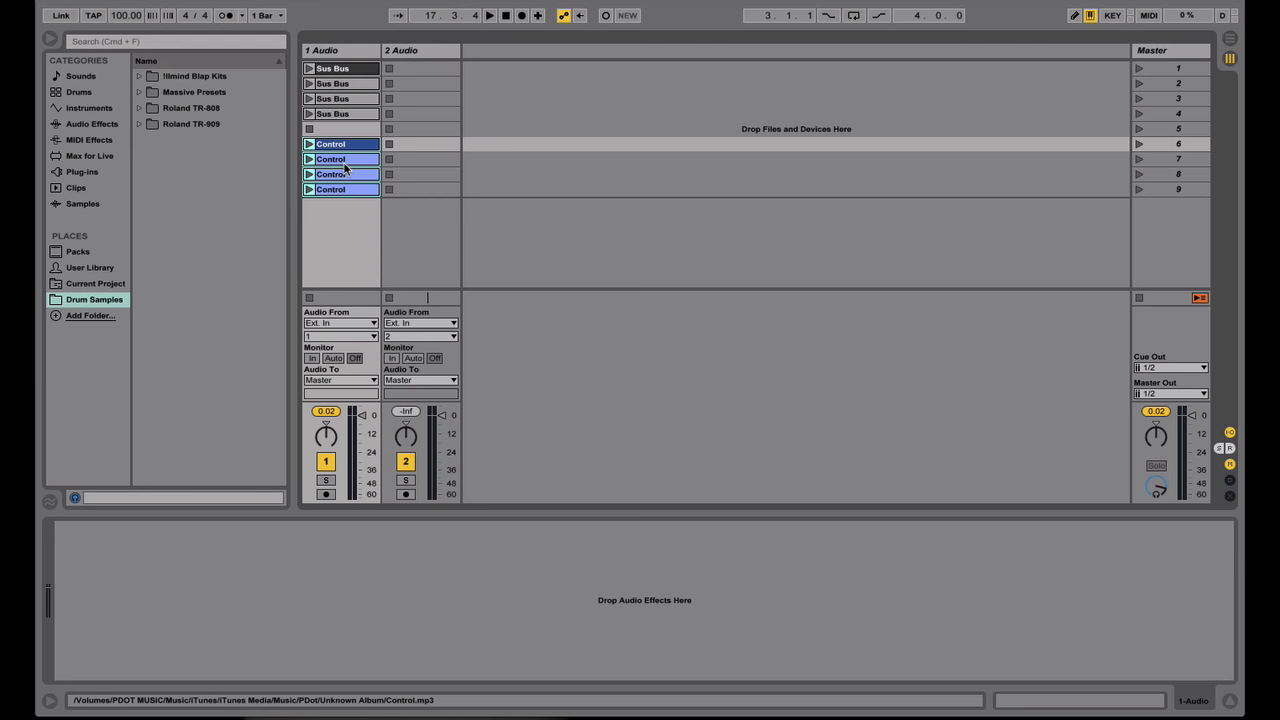
pyautogui.doubleClick(345, 168)
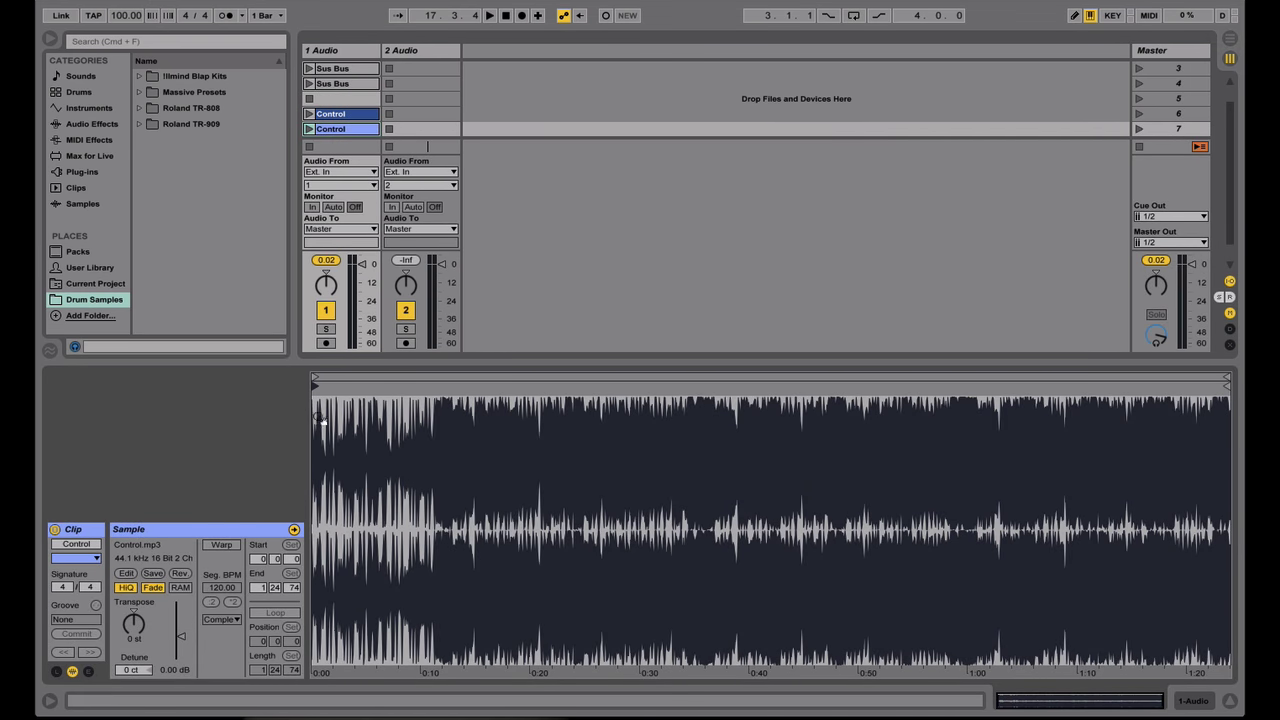
# Step: Open the scene 4 Sus Bus cue clip and jump playback to bar 41
pyautogui.click(340, 84)
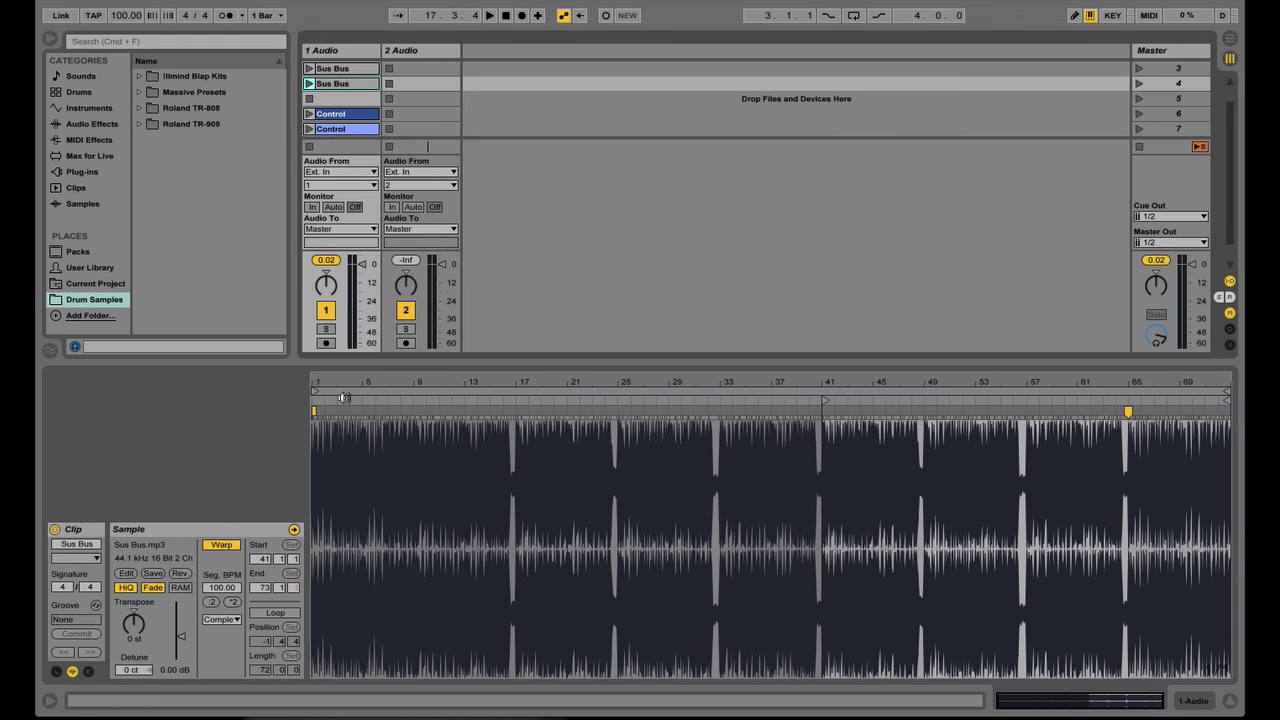
pyautogui.click(822, 400)
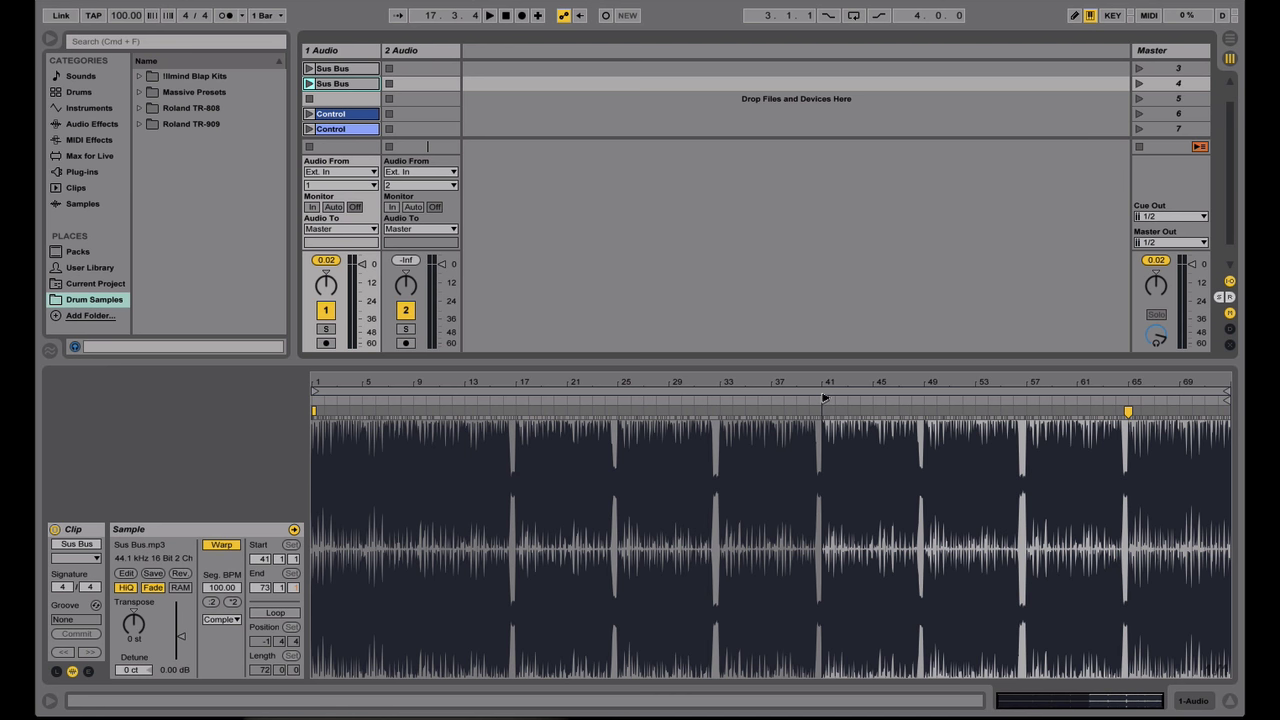